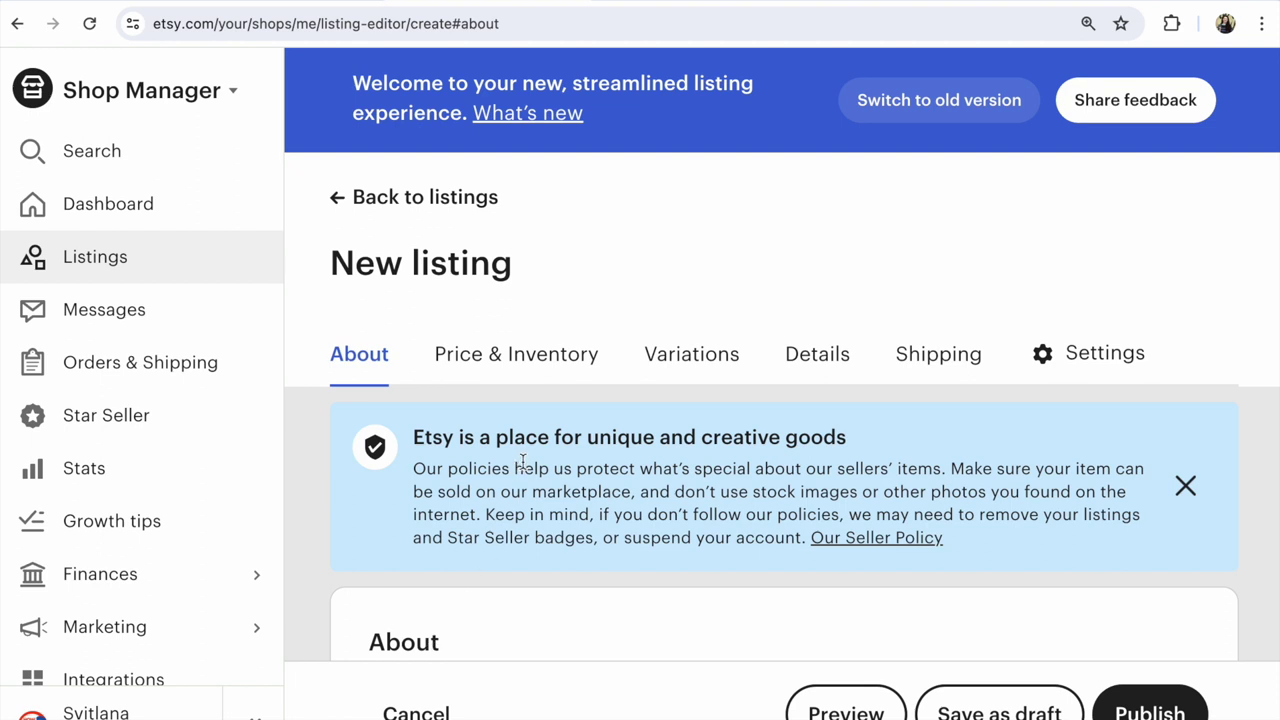
# - Search the new listing's category for "watch band" and choose Watch Bands & Straps under Jewelry > Watches
pyautogui.scroll(-4, 522, 462)
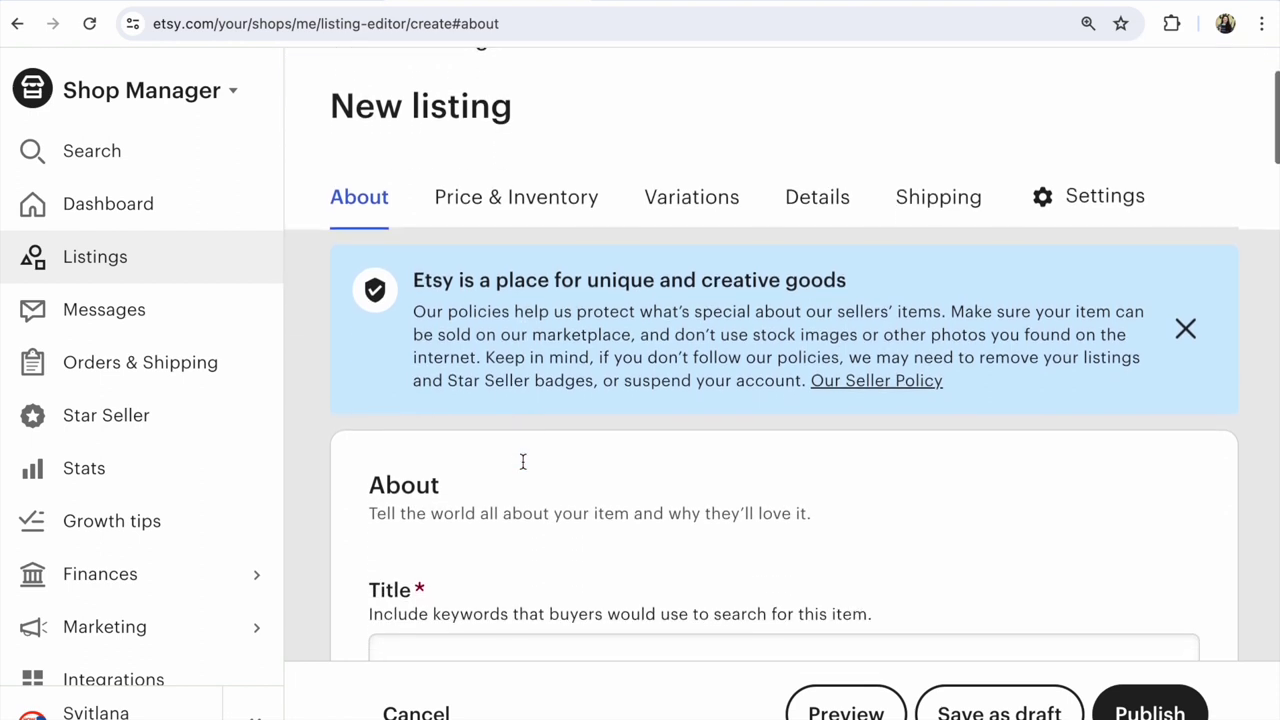
pyautogui.scroll(-14, 522, 465)
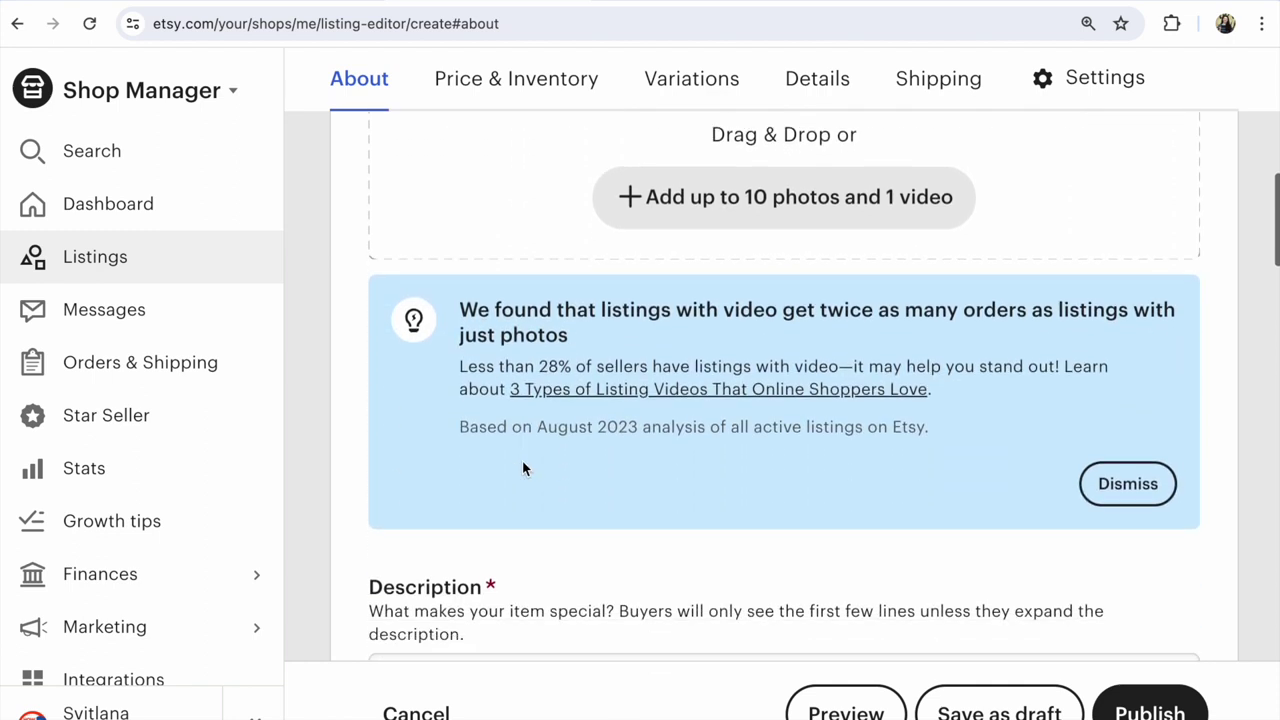
pyautogui.scroll(-6, 522, 461)
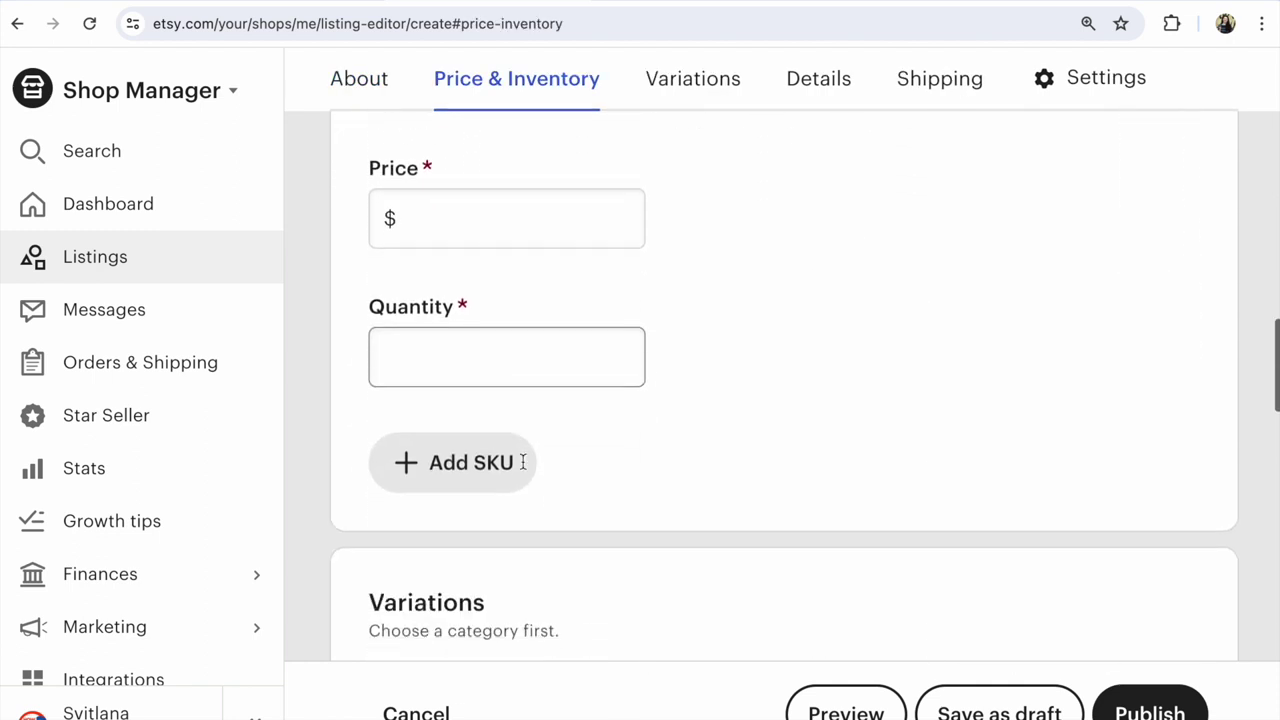
pyautogui.doubleClick(455, 413)
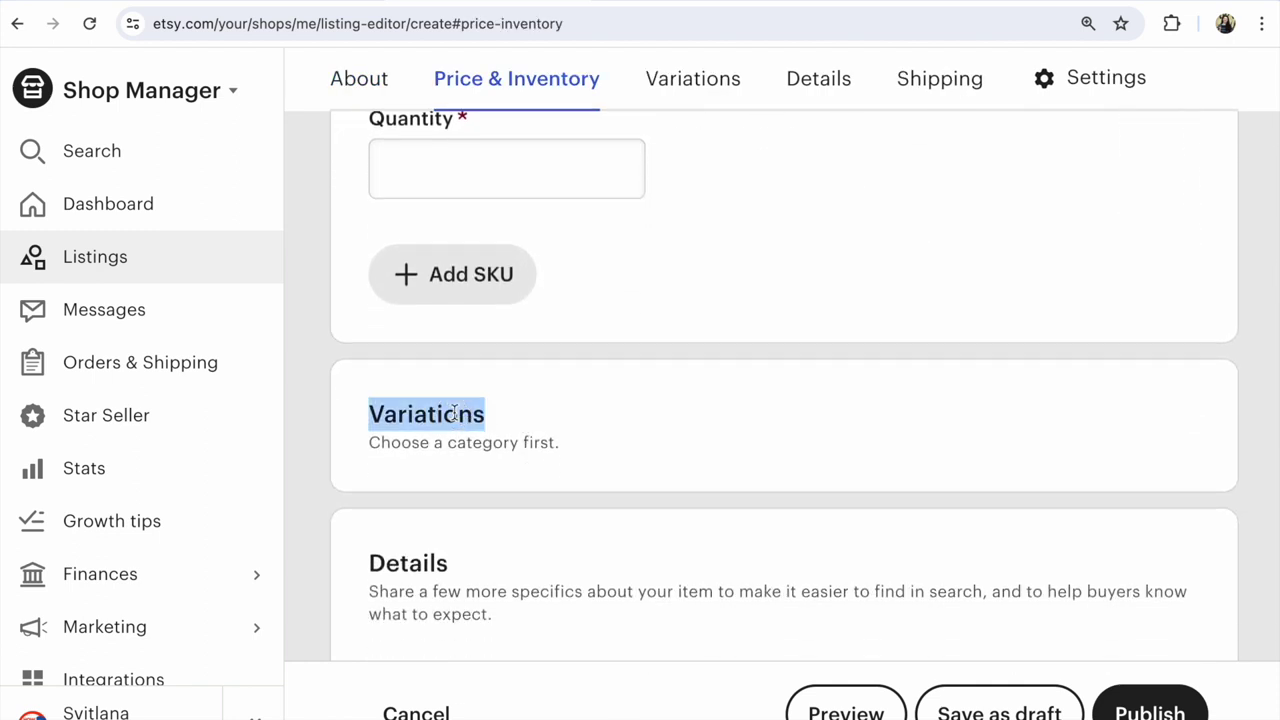
pyautogui.click(585, 432)
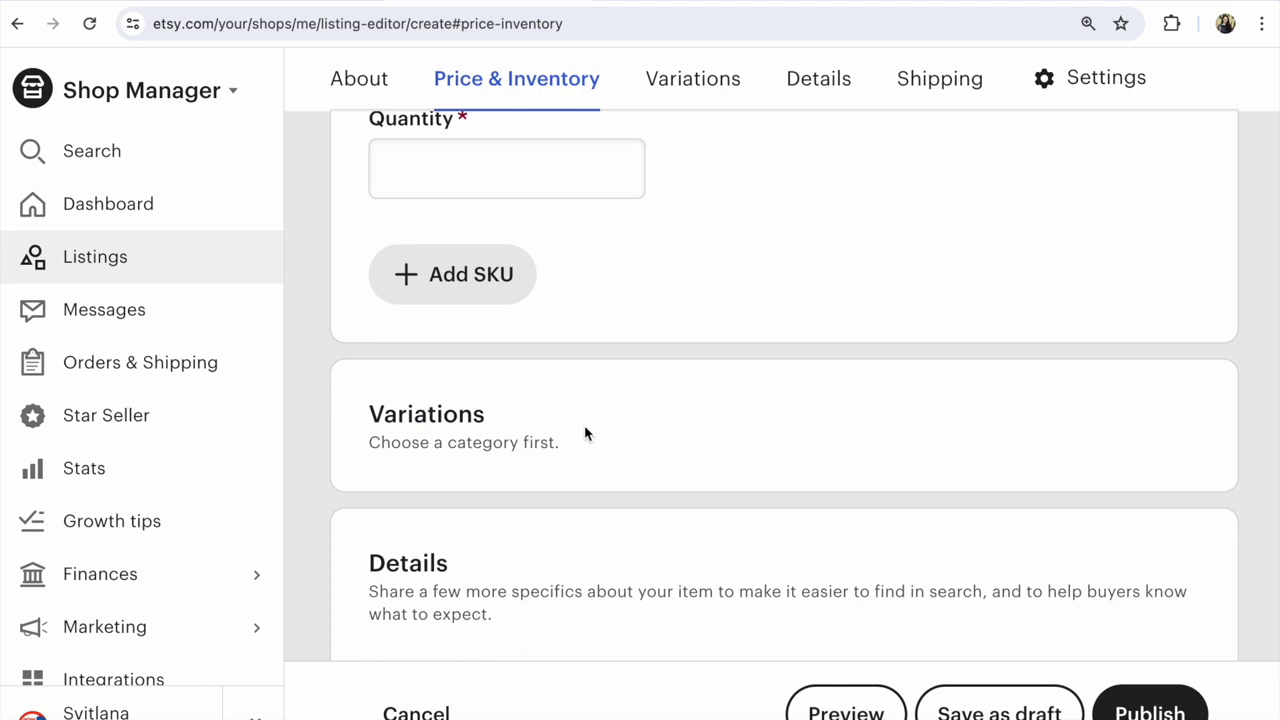
pyautogui.scroll(-3, 585, 432)
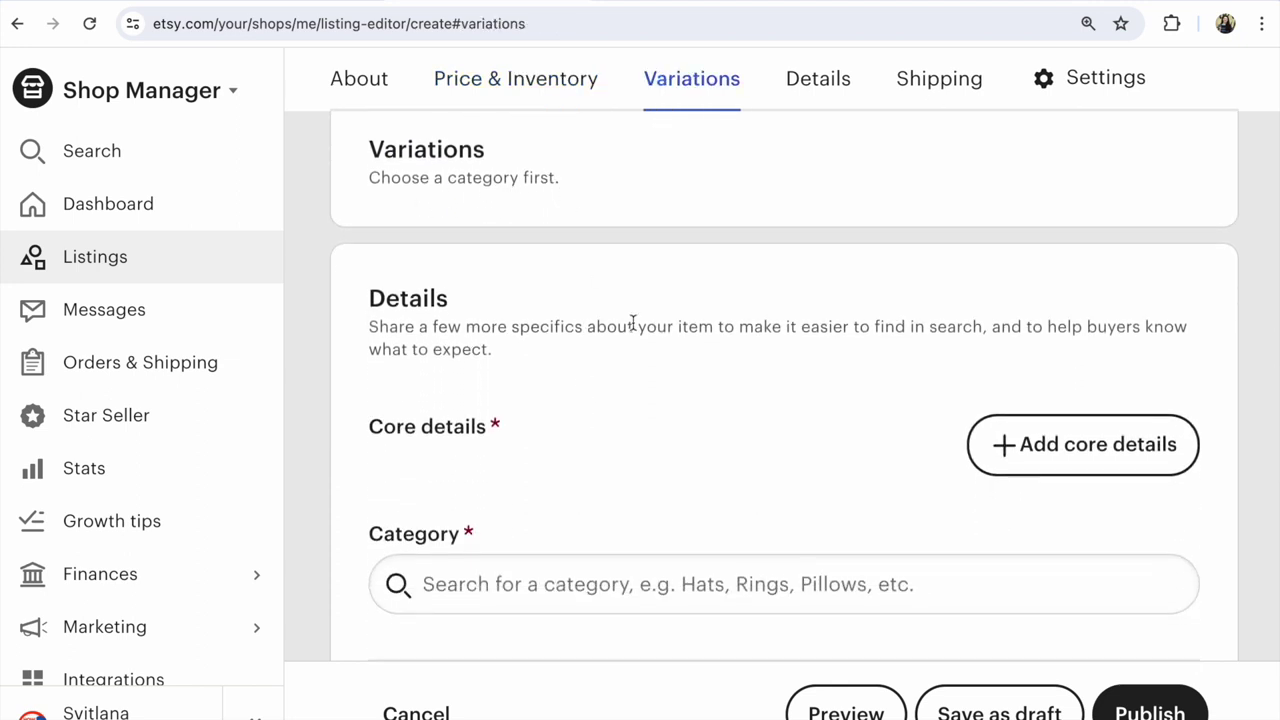
pyautogui.click(453, 584)
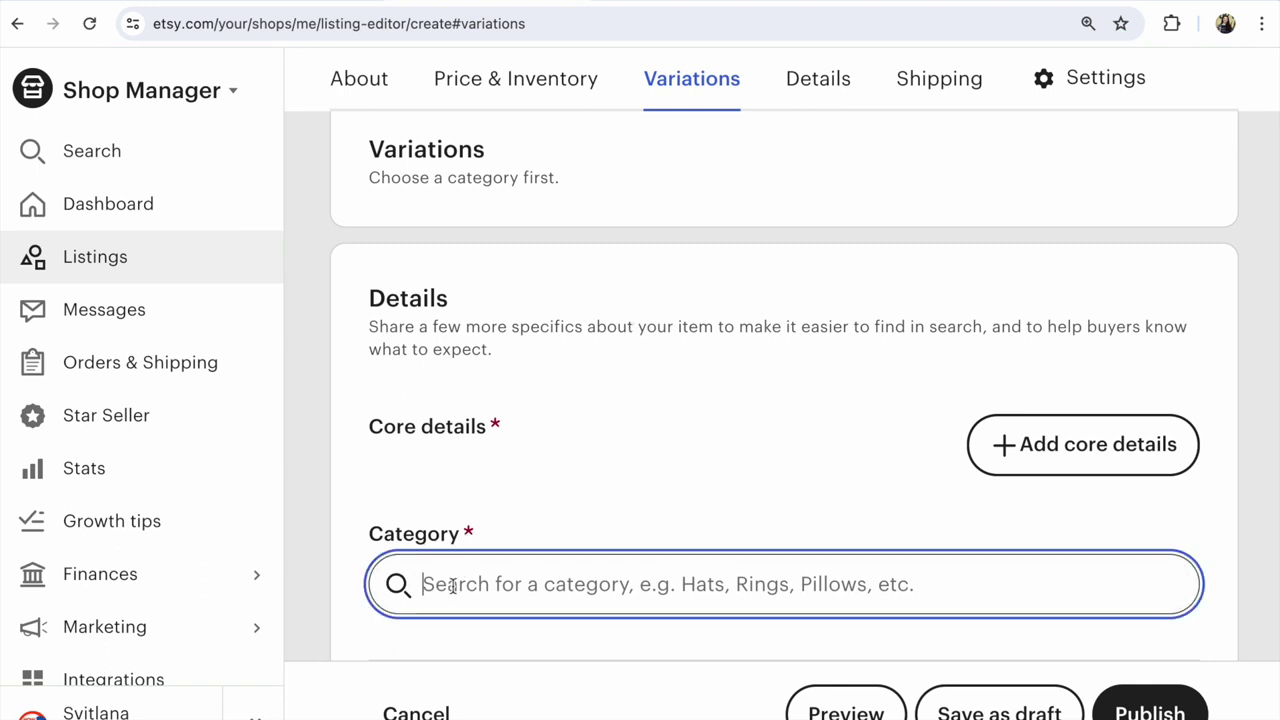
pyautogui.rightClick(453, 586)
pyautogui.click(493, 556)
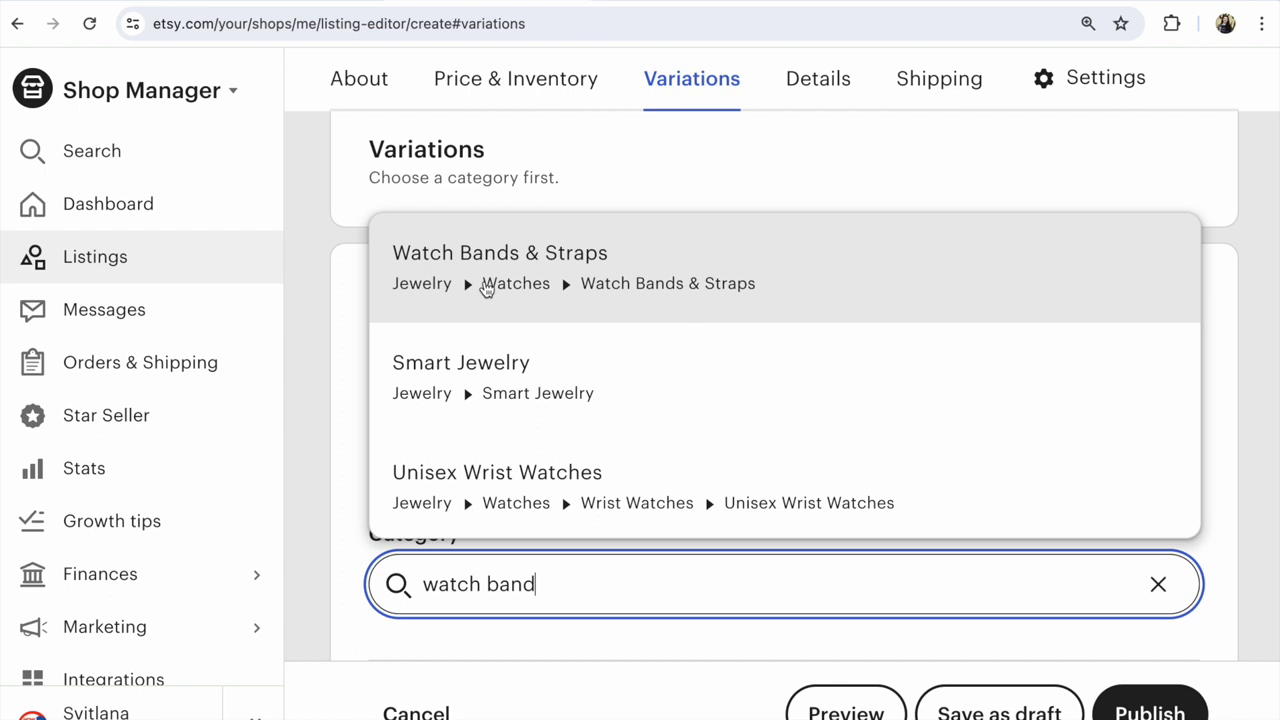
pyautogui.click(487, 288)
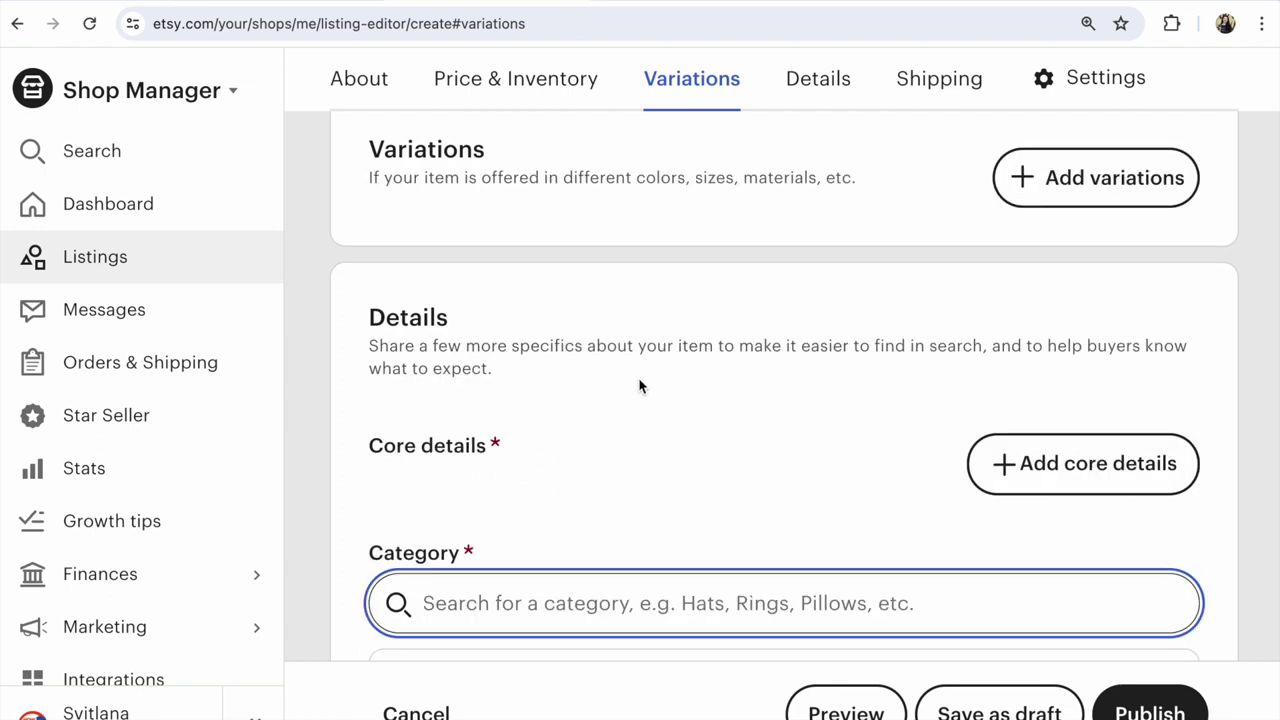
# - Add a Primary color variation to the listing with the options Black and Blue
pyautogui.scroll(-2, 640, 386)
pyautogui.scroll(4, 640, 386)
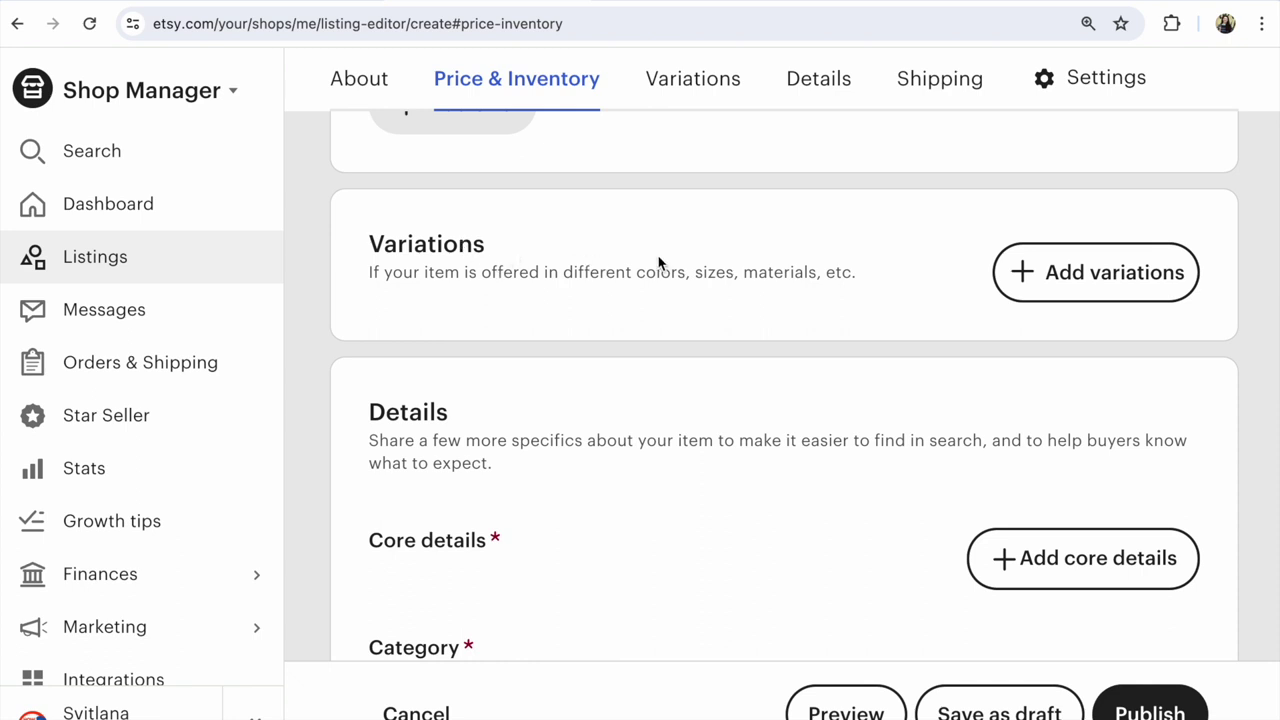
pyautogui.click(1048, 289)
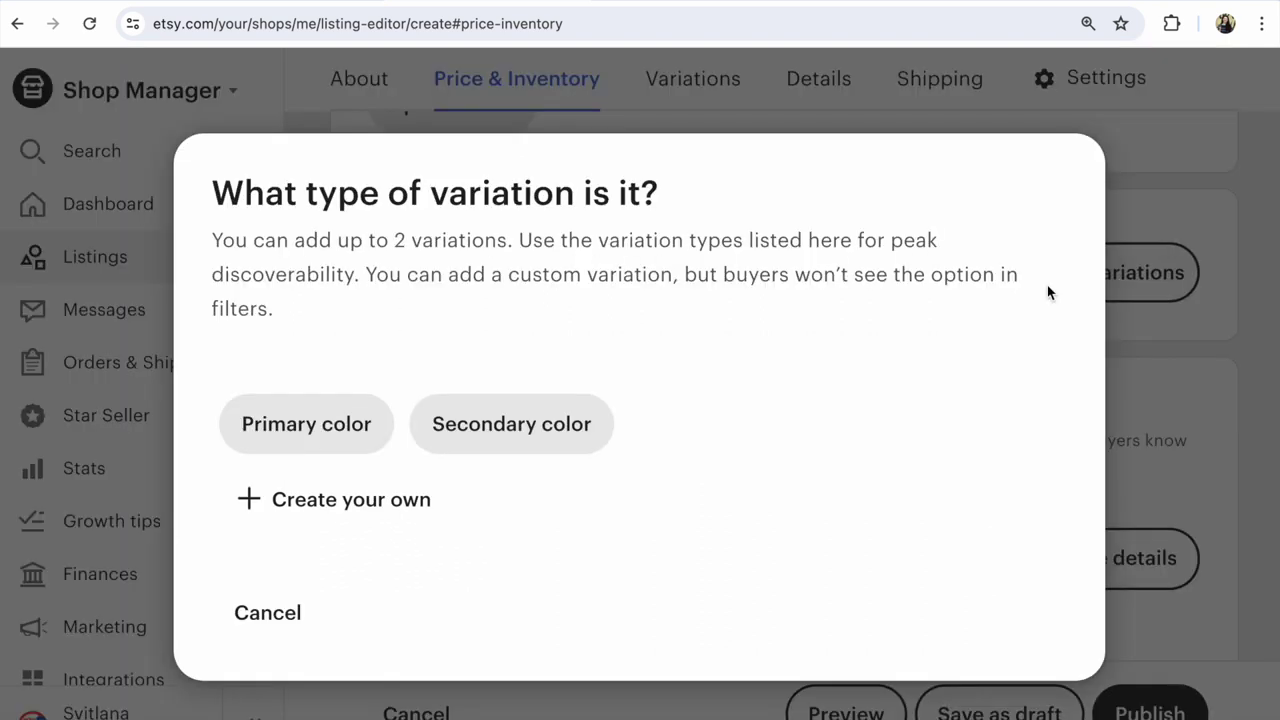
pyautogui.click(320, 430)
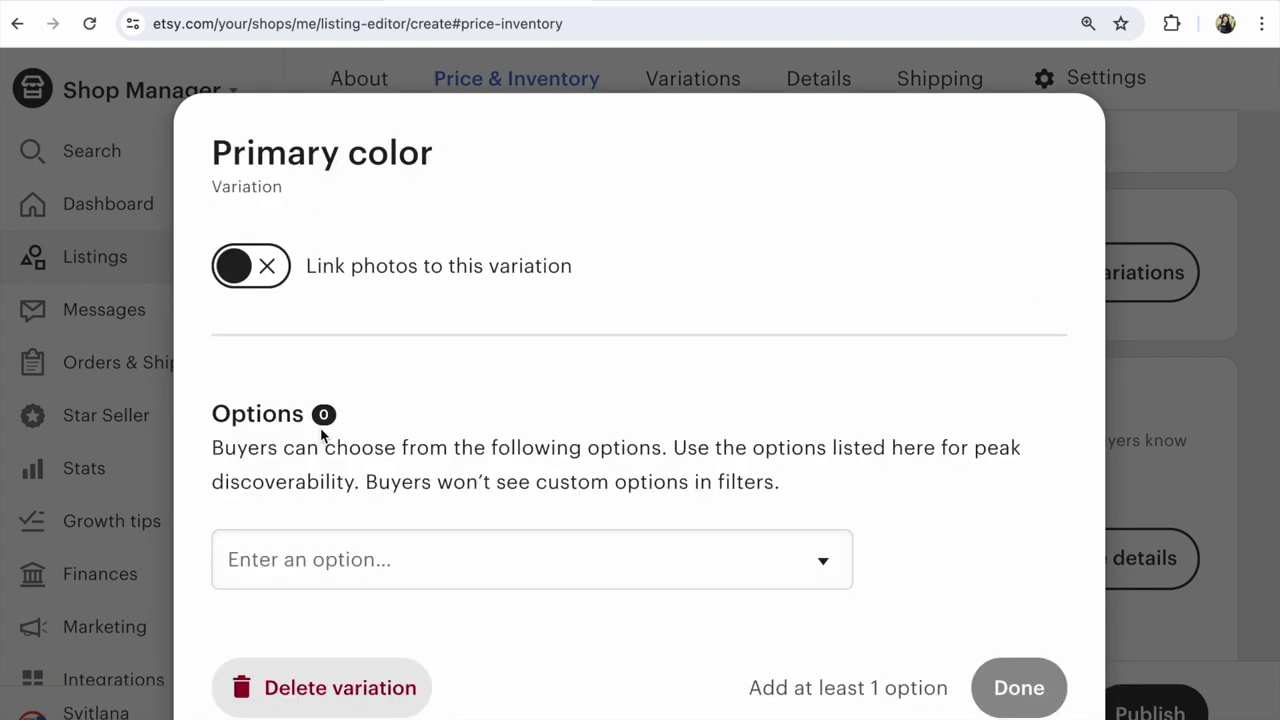
pyautogui.click(820, 565)
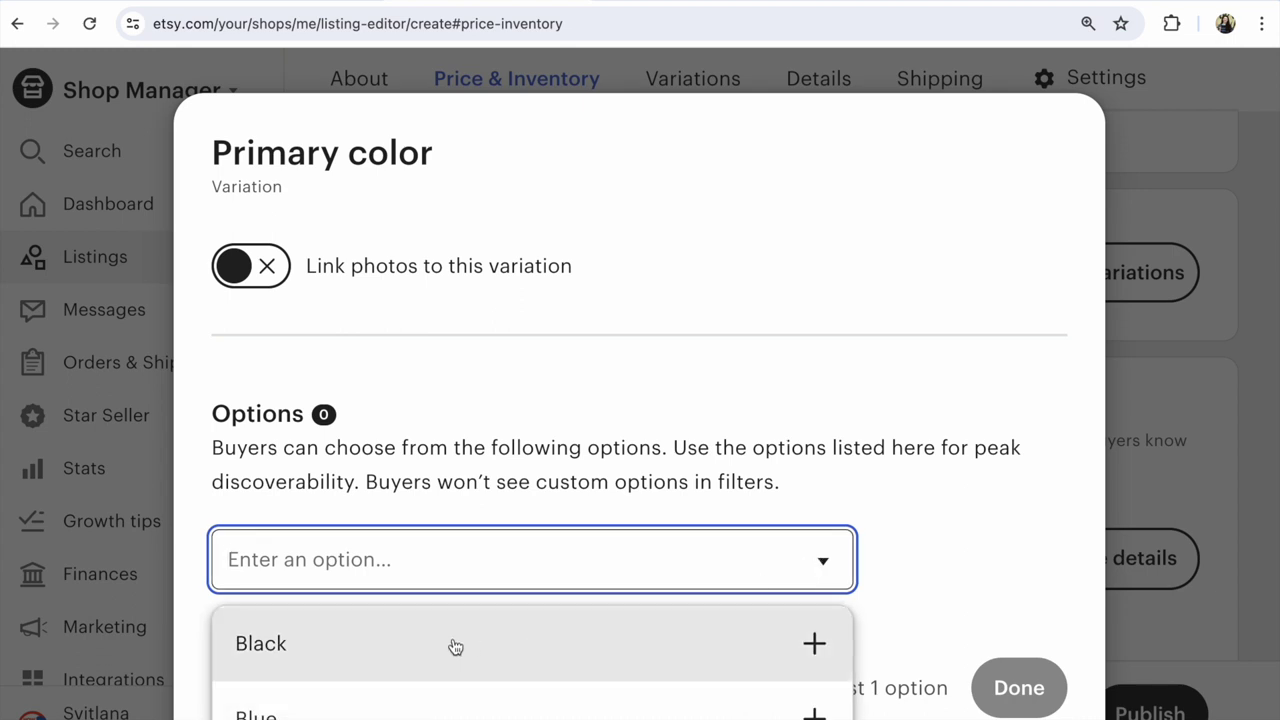
pyautogui.click(381, 648)
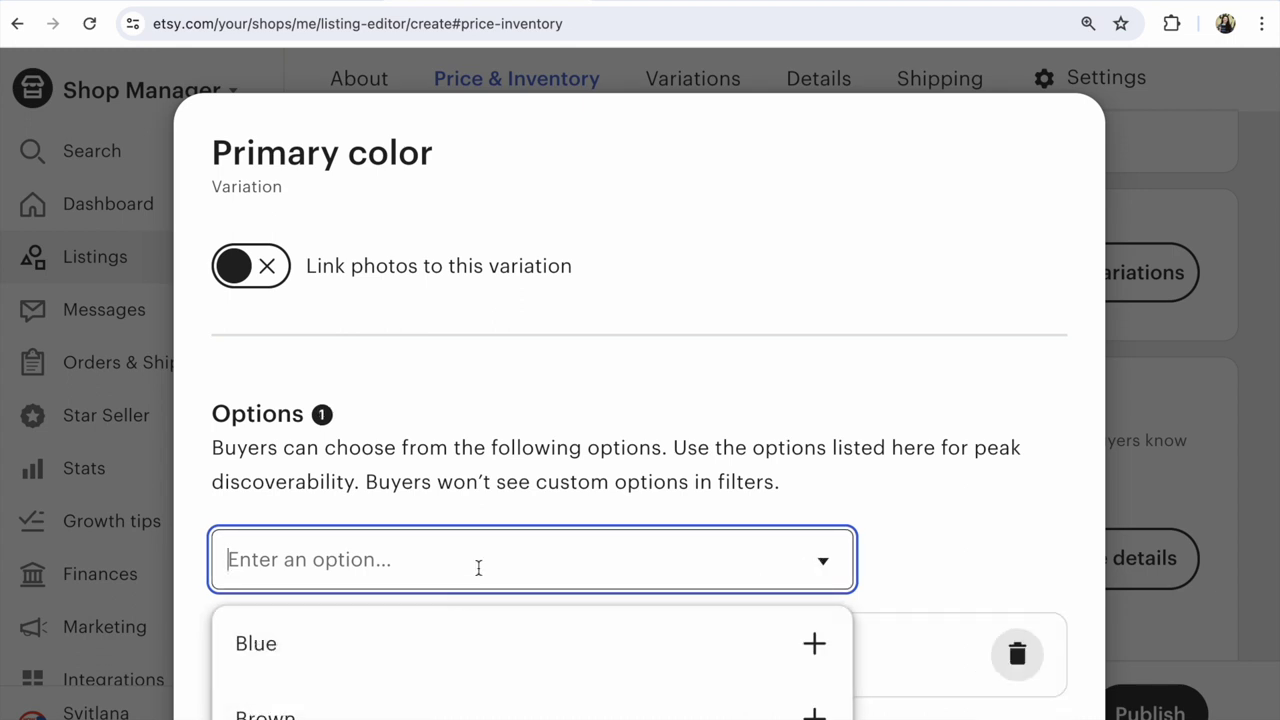
pyautogui.scroll(-3, 478, 567)
pyautogui.click(265, 498)
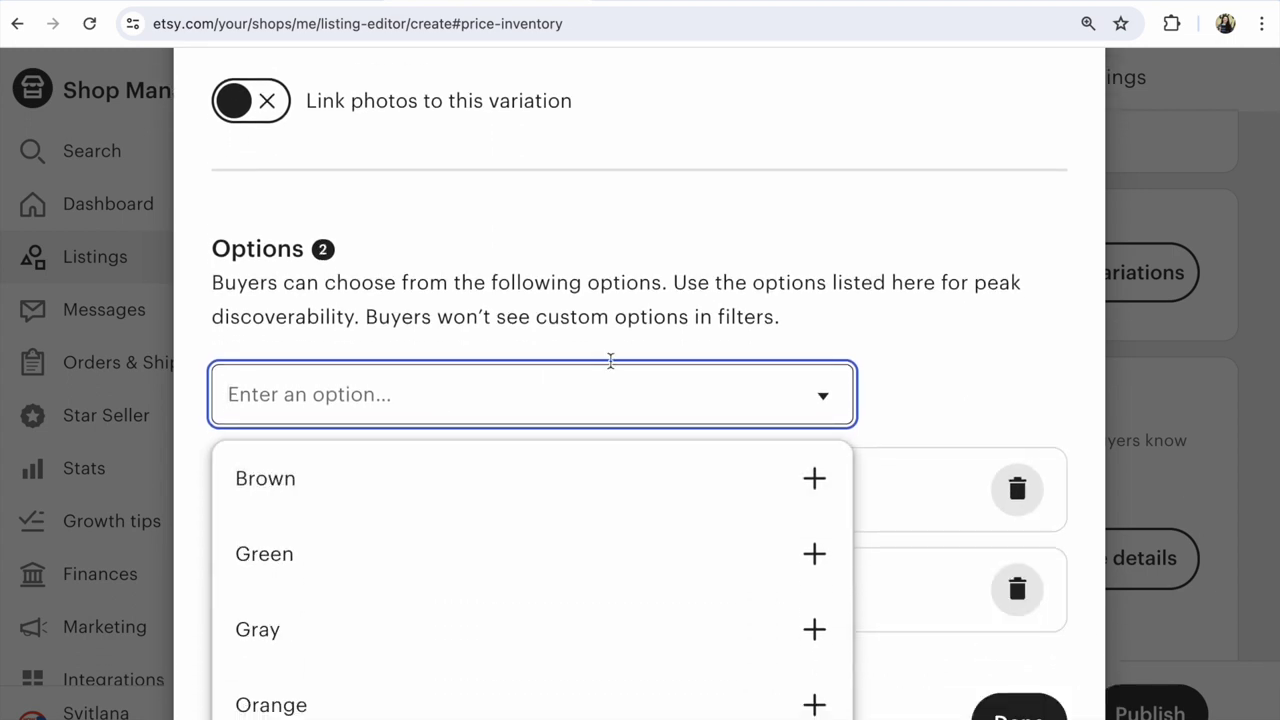
pyautogui.click(845, 332)
# - Enable linking photos to the Primary color variation
pyautogui.scroll(1, 845, 332)
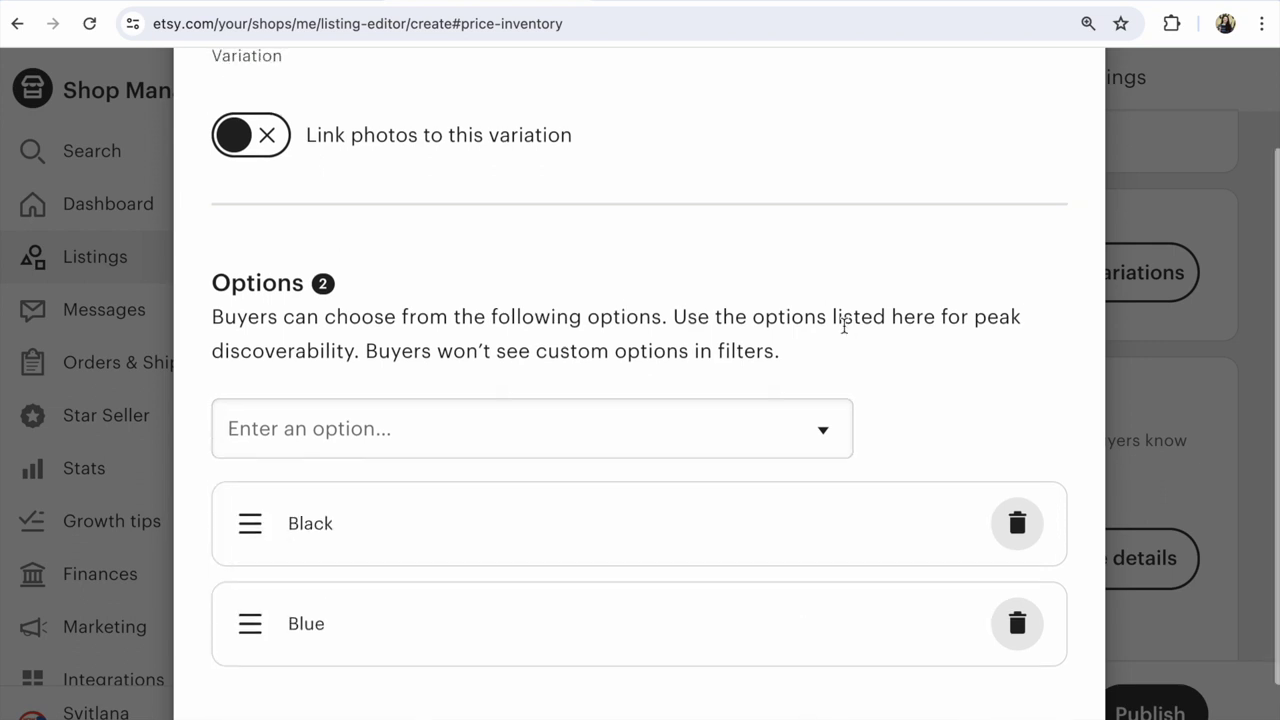
pyautogui.click(265, 145)
pyautogui.scroll(-2, 432, 241)
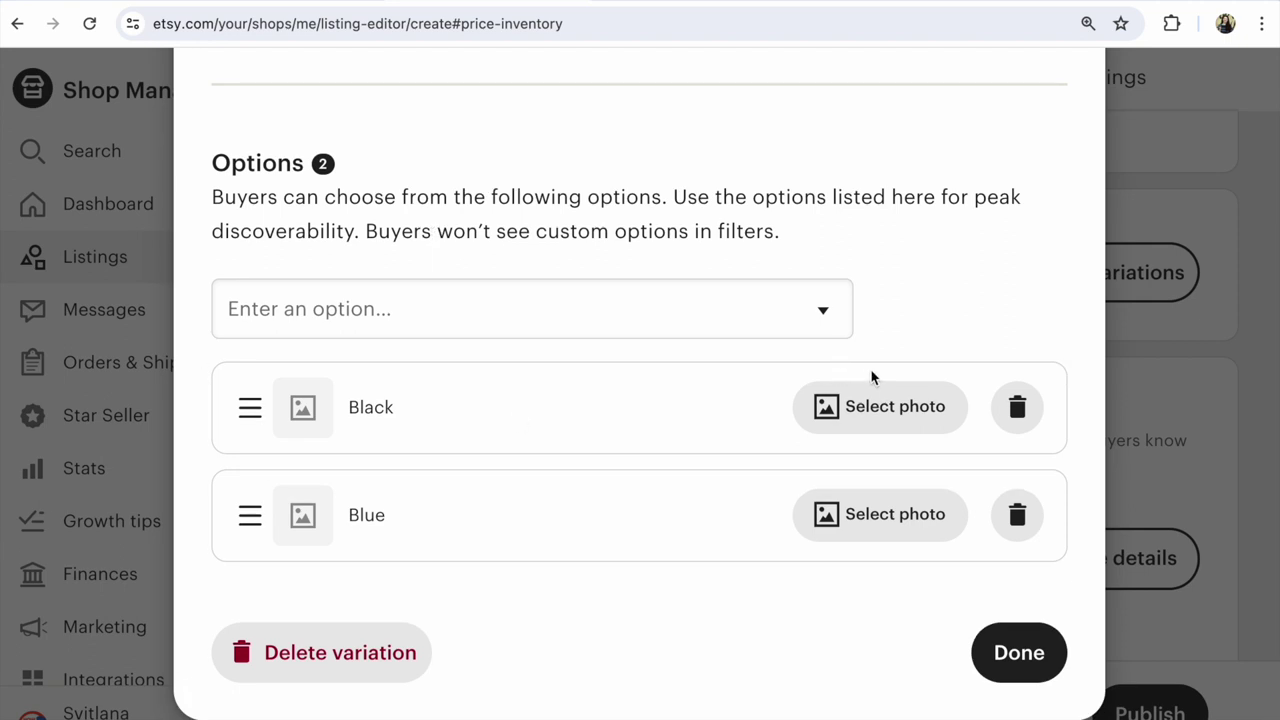
pyautogui.scroll(1, 547, 335)
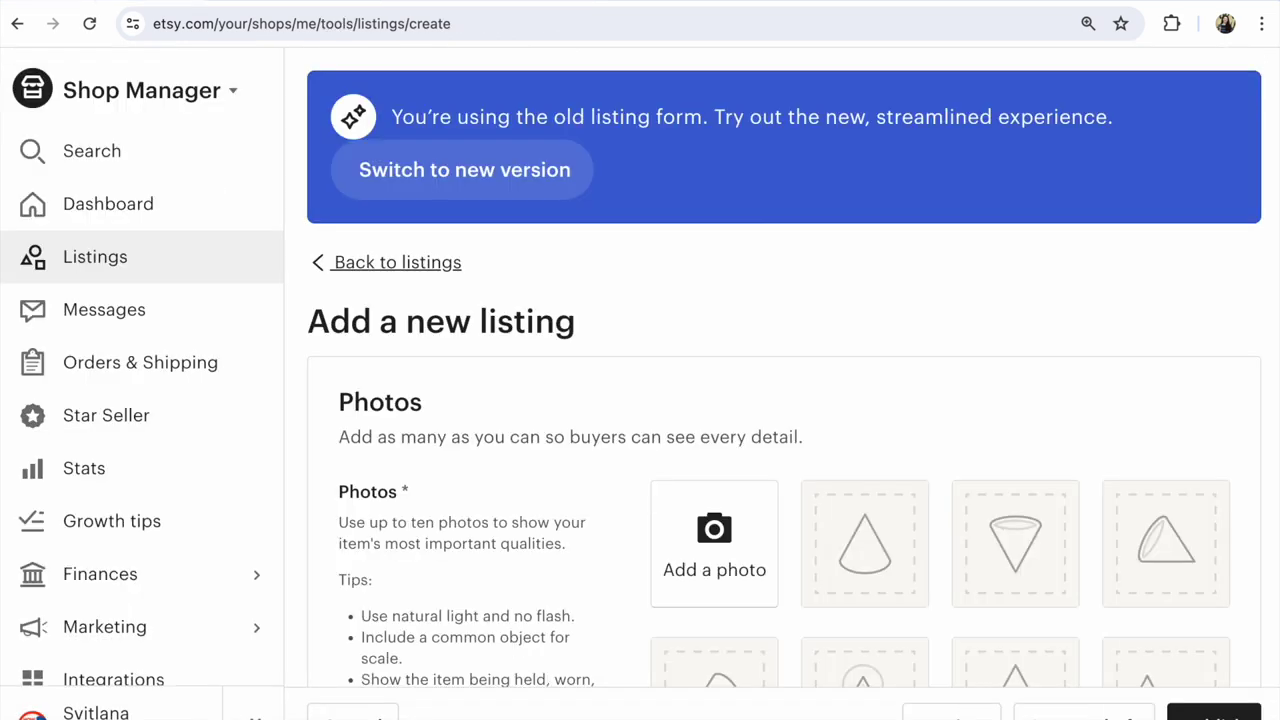
# - Examine the old listing form from Photos down to Variations and check the requirement for adding variations
pyautogui.scroll(-2, 645, 325)
pyautogui.scroll(-5, 648, 325)
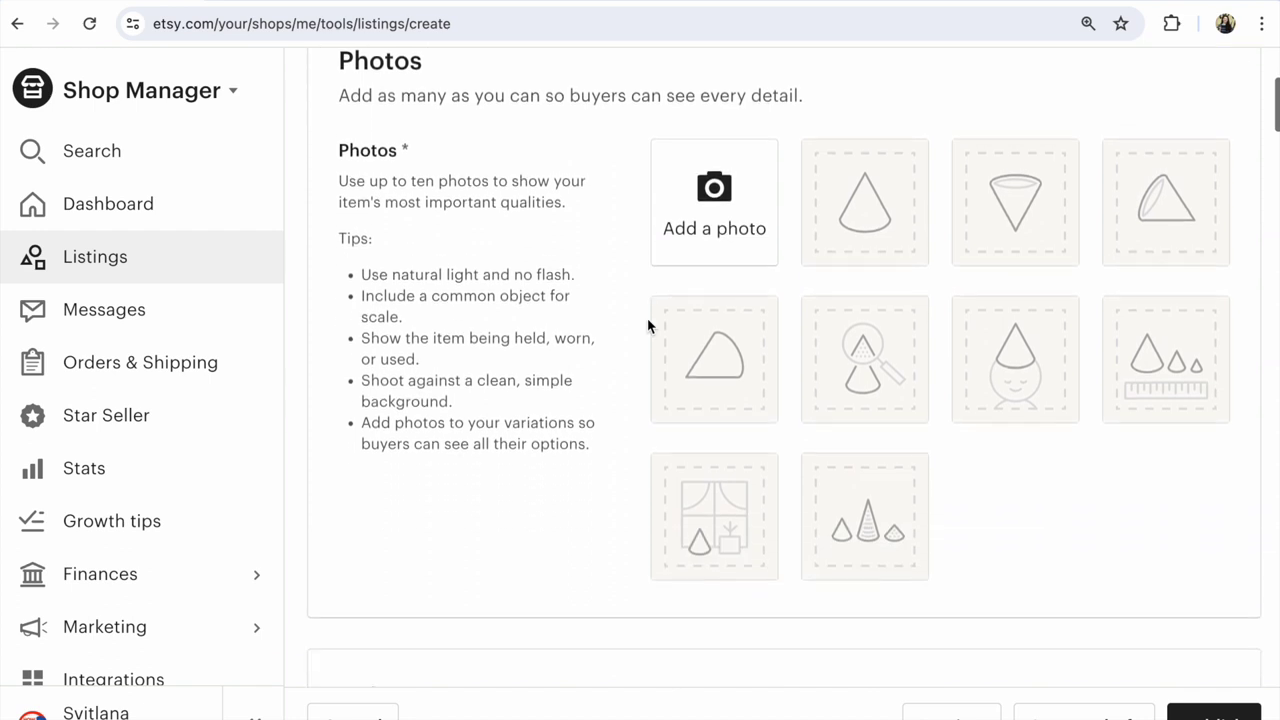
pyautogui.scroll(-6, 648, 325)
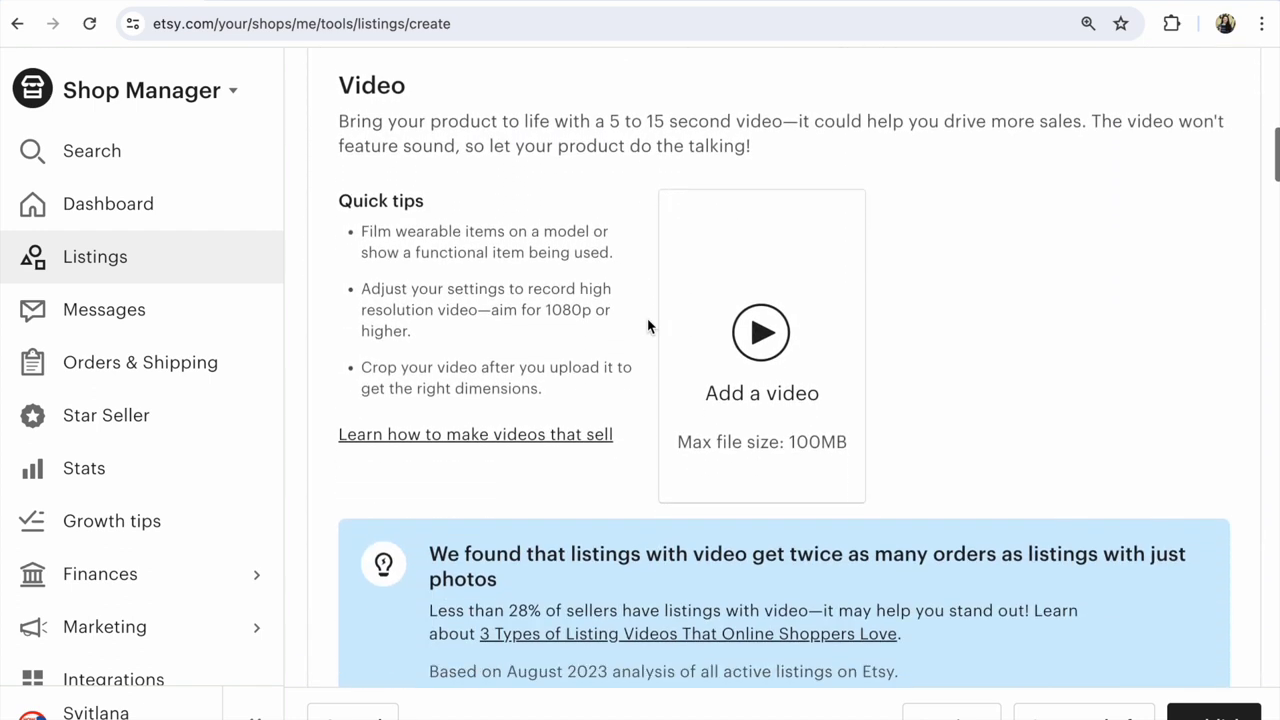
pyautogui.scroll(-3, 648, 325)
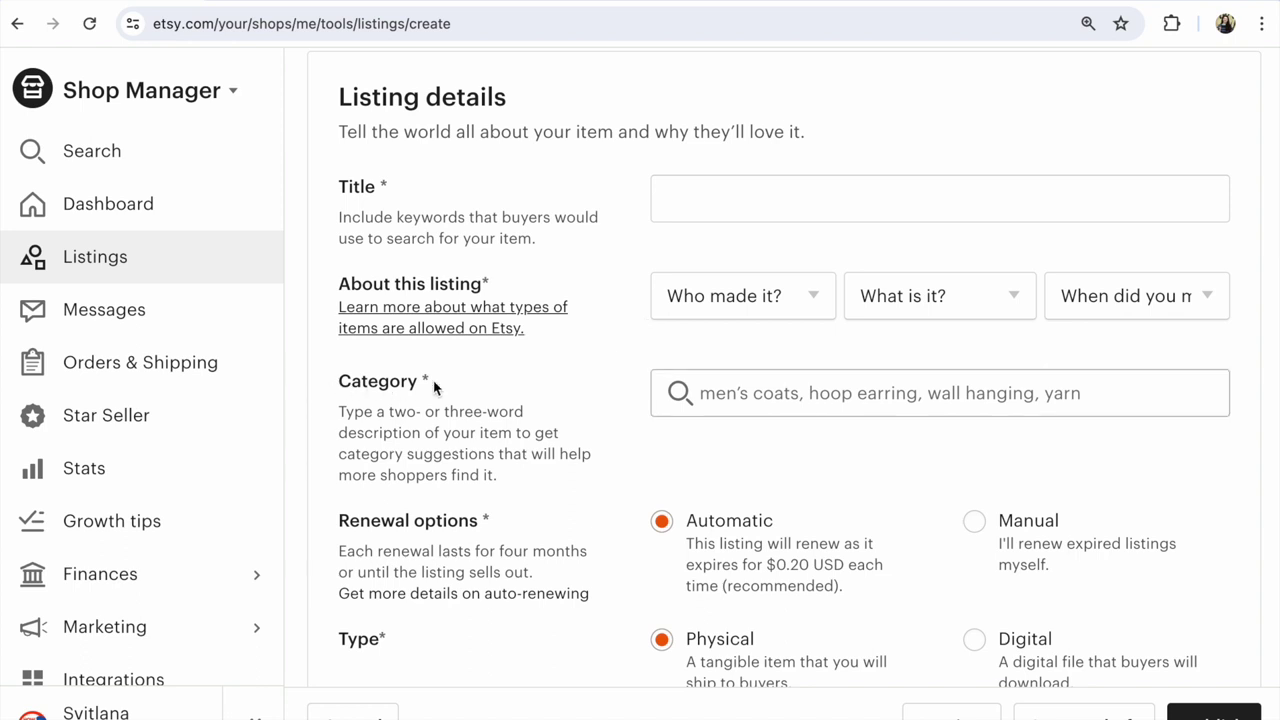
pyautogui.scroll(-2, 519, 425)
pyautogui.scroll(-6, 519, 428)
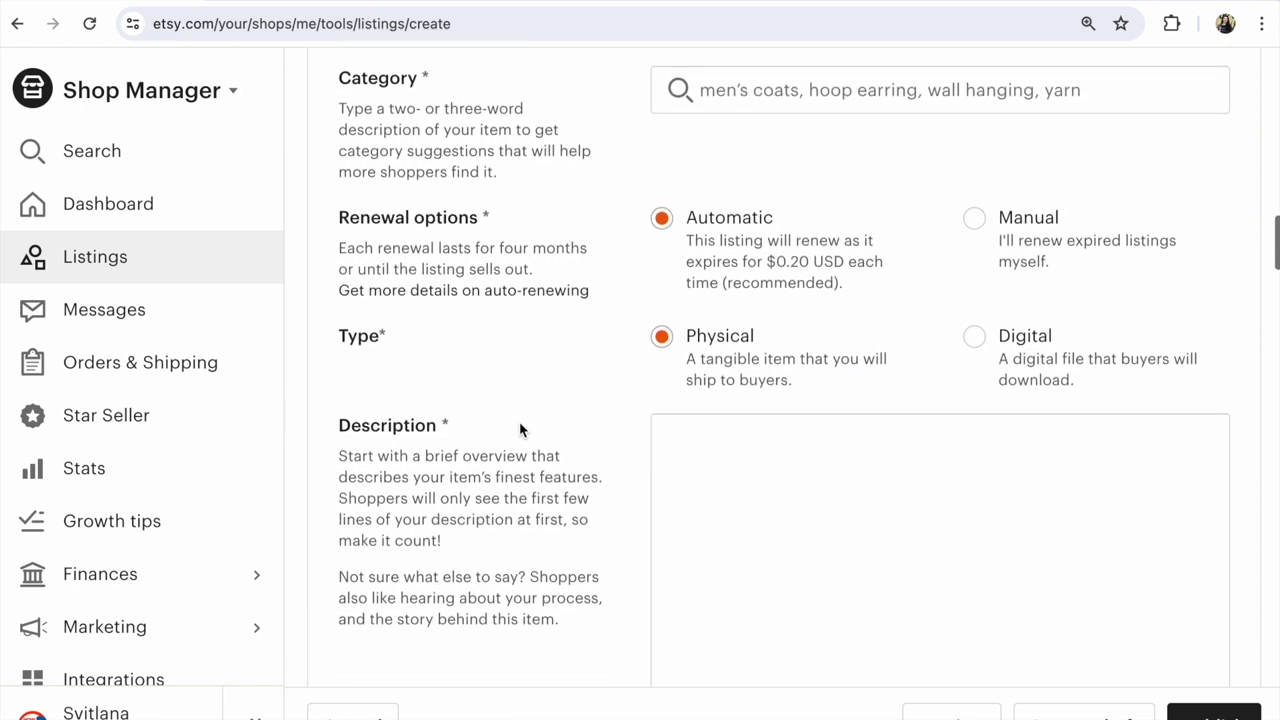
pyautogui.scroll(-8, 519, 428)
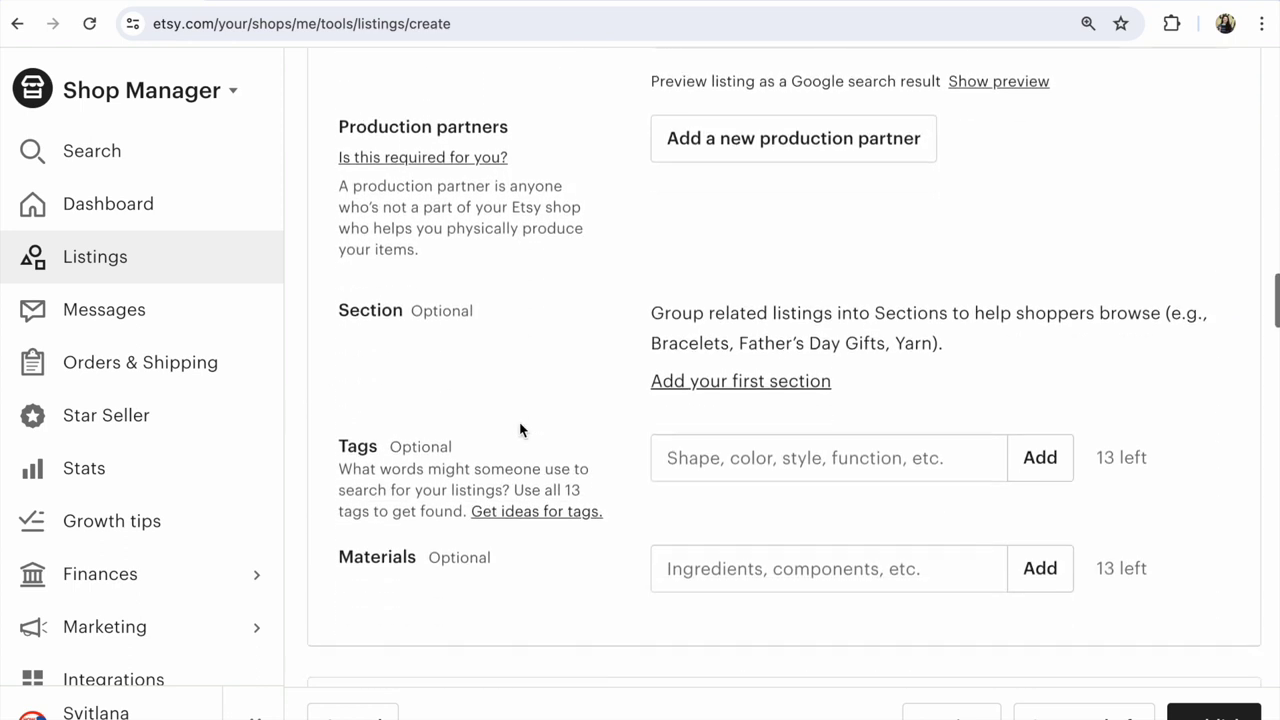
pyautogui.scroll(-6, 519, 428)
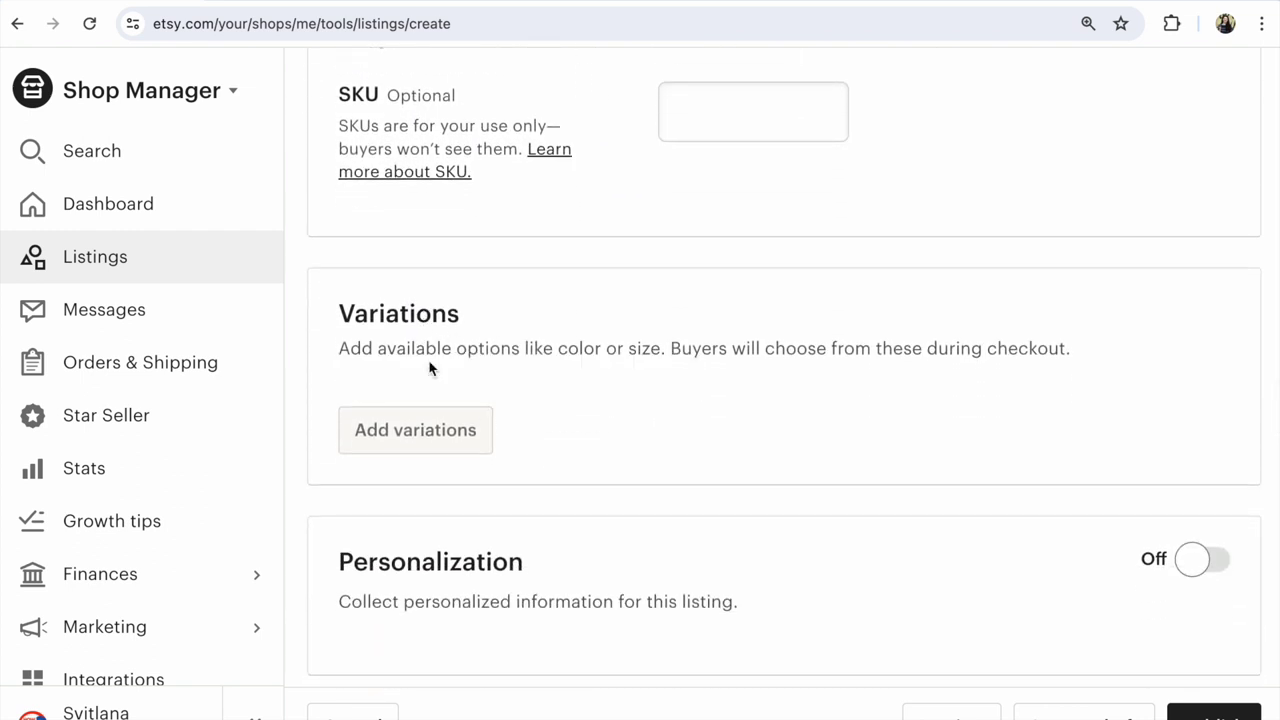
pyautogui.moveTo(451, 423)
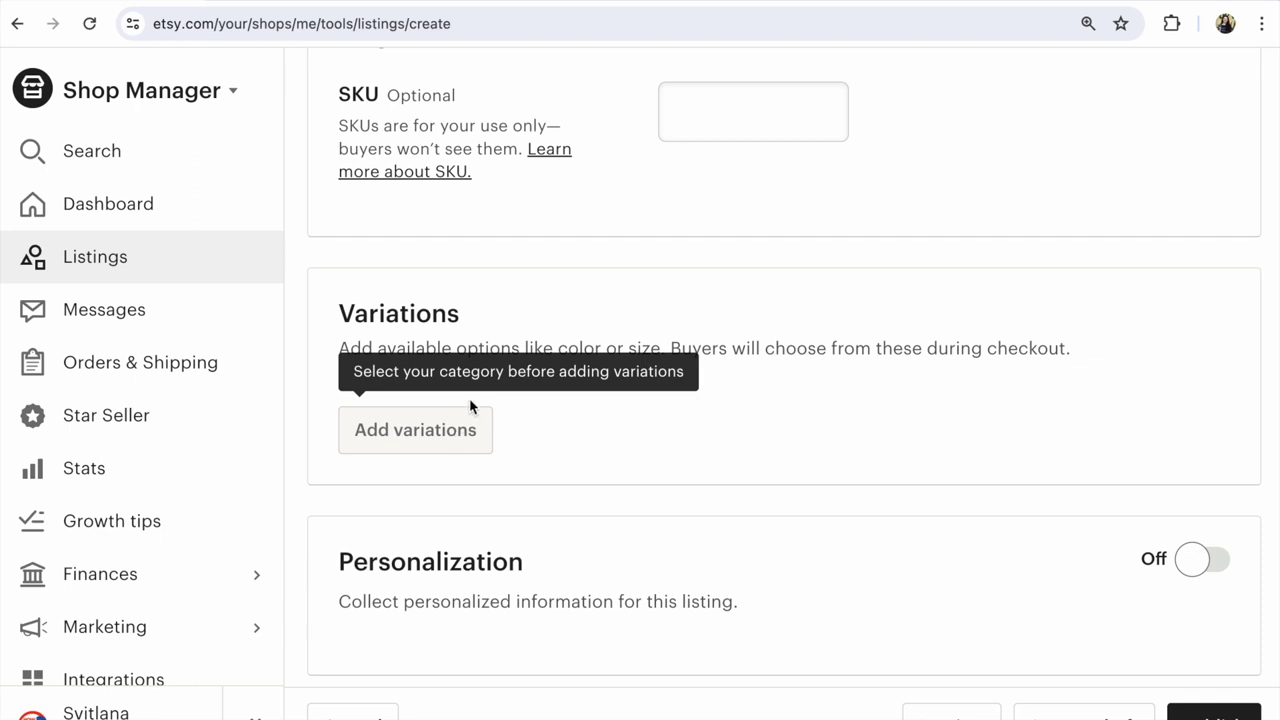
# - Search the category in the old listing form for "watch band" and choose Watch Bands & Straps
pyautogui.scroll(9, 490, 402)
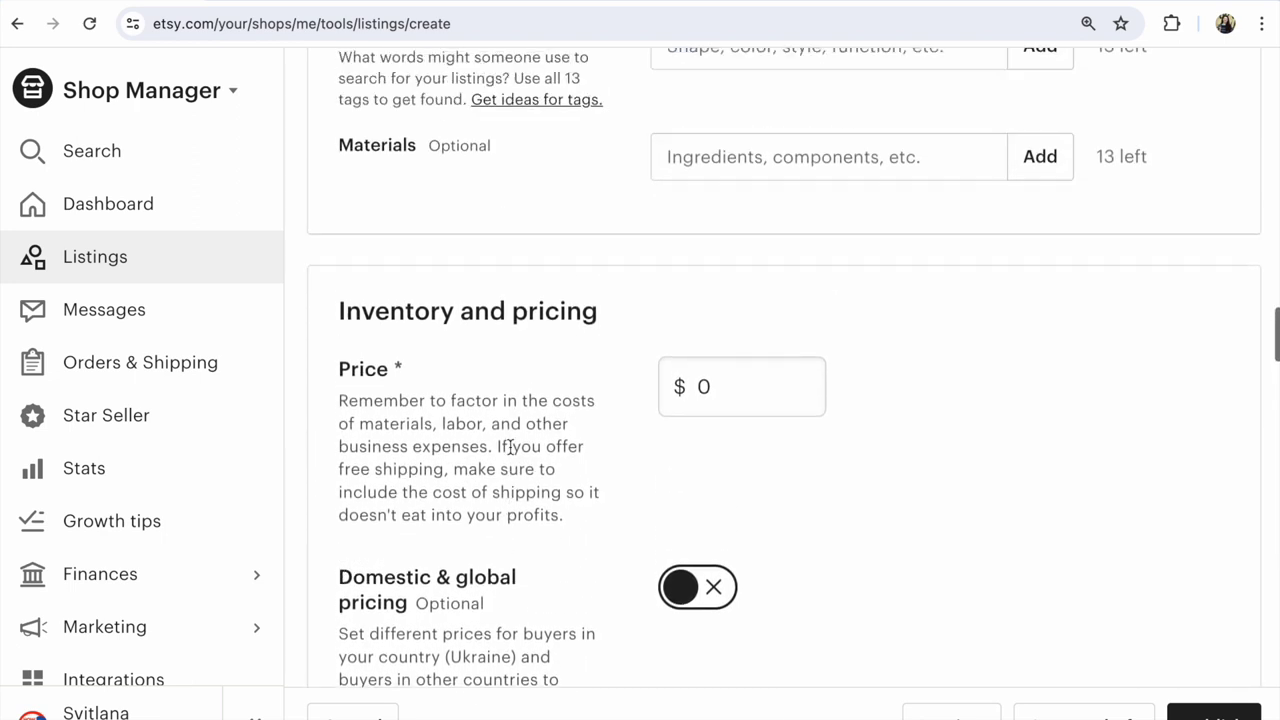
pyautogui.scroll(10, 511, 447)
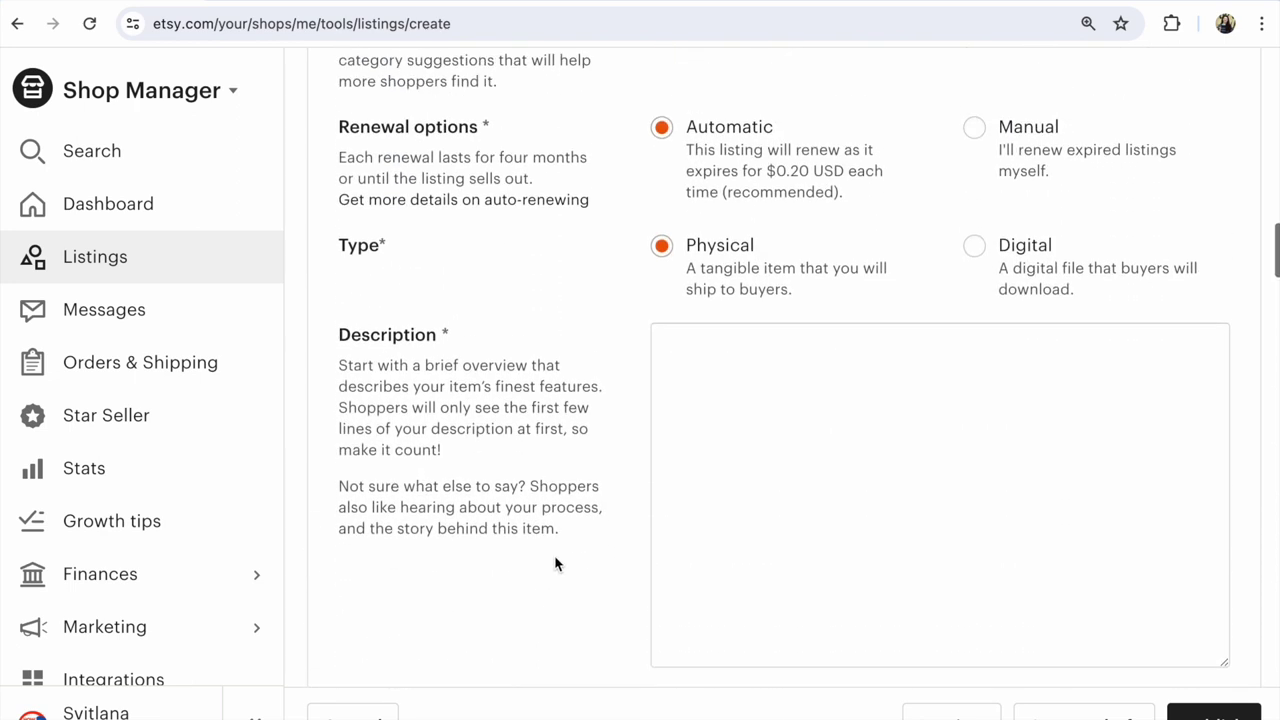
pyautogui.scroll(3, 560, 575)
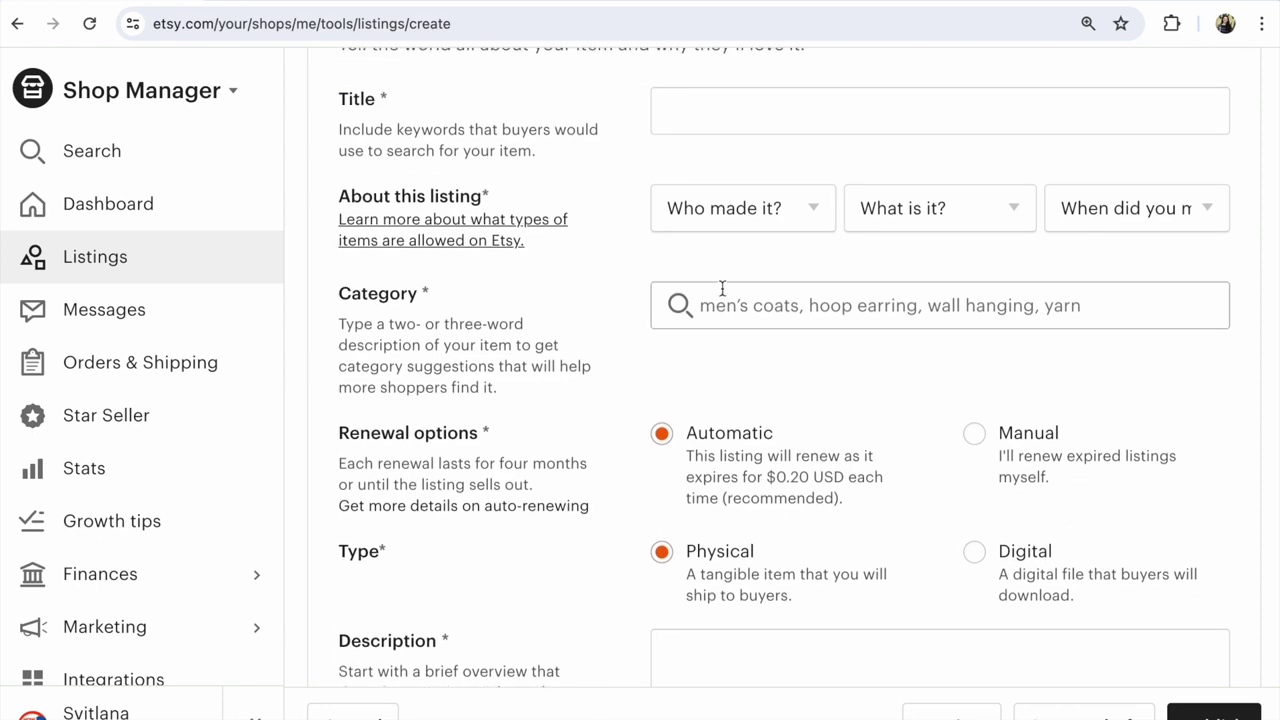
pyautogui.rightClick(713, 293)
pyautogui.click(743, 443)
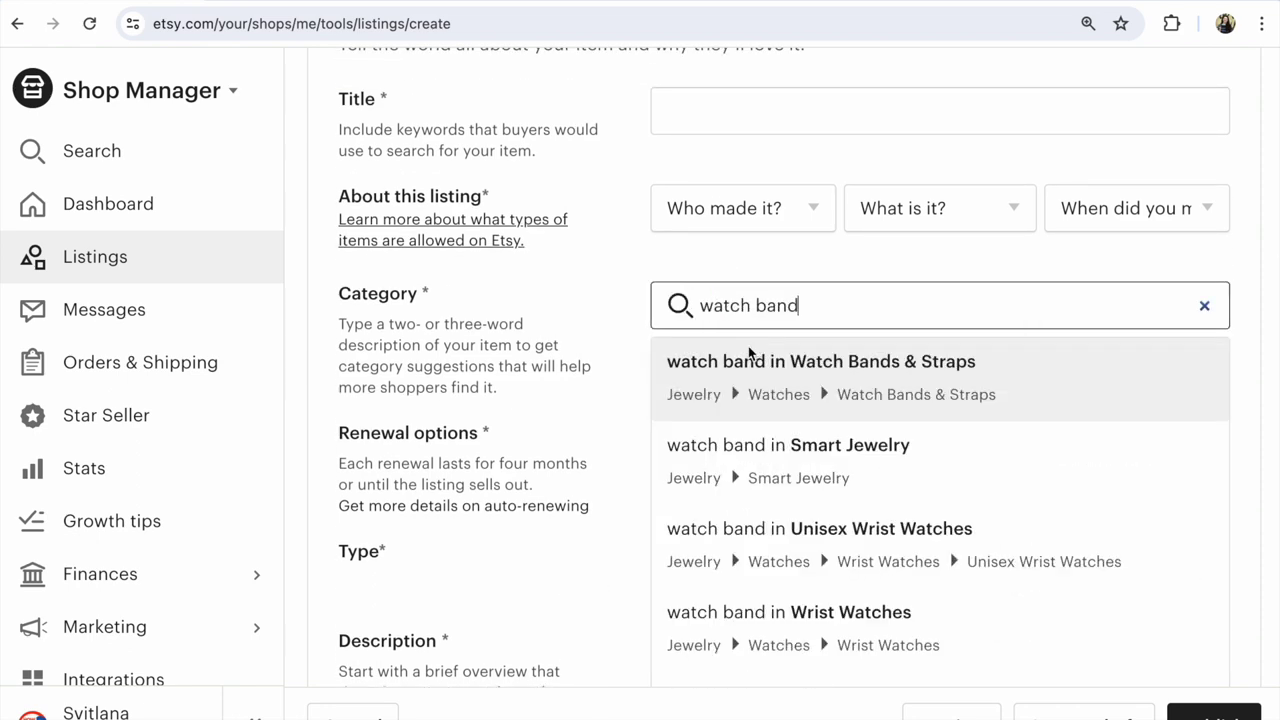
pyautogui.click(748, 362)
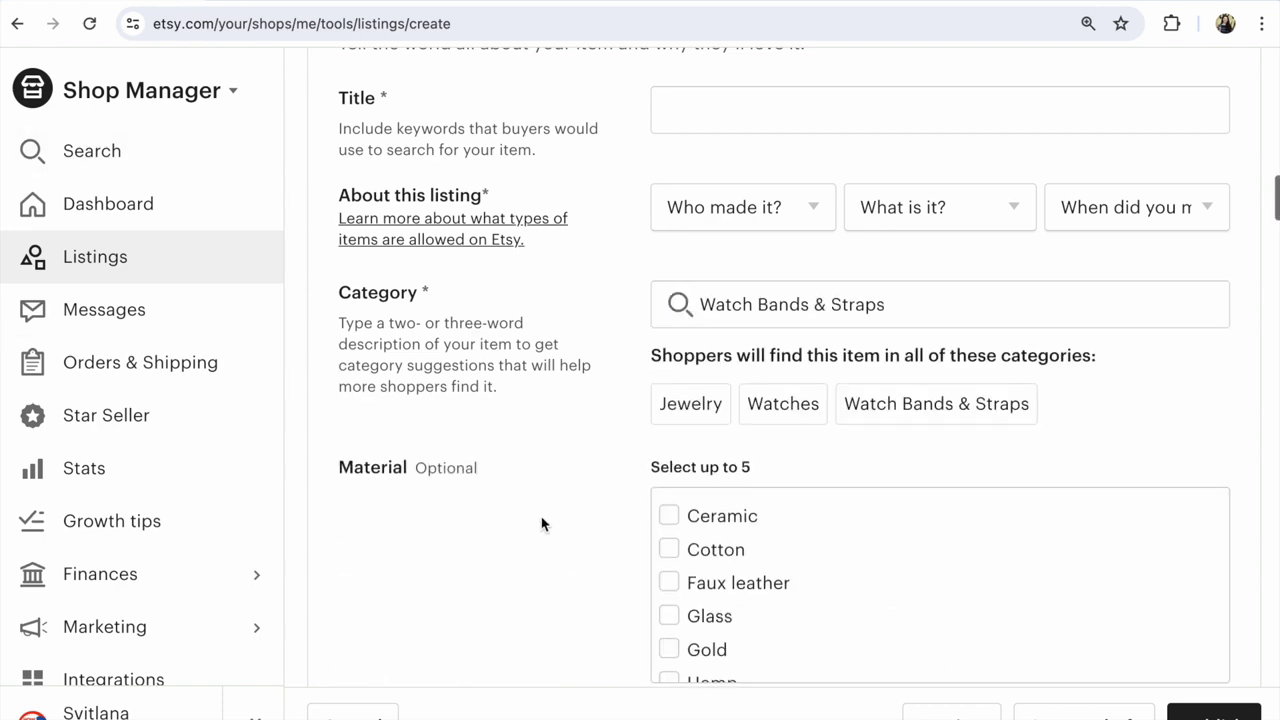
# - Add a Primary color variation to the watch band listing in the old listing form
pyautogui.scroll(-12, 541, 524)
pyautogui.scroll(-15, 541, 524)
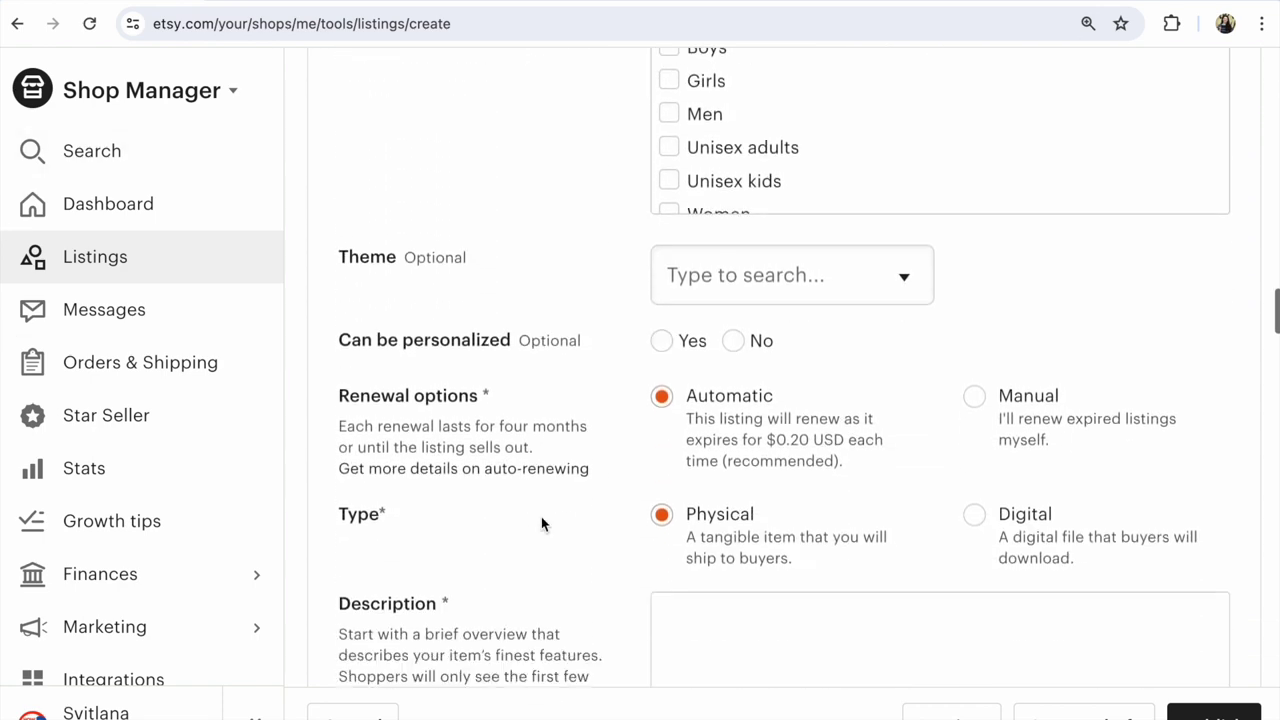
pyautogui.scroll(-15, 543, 525)
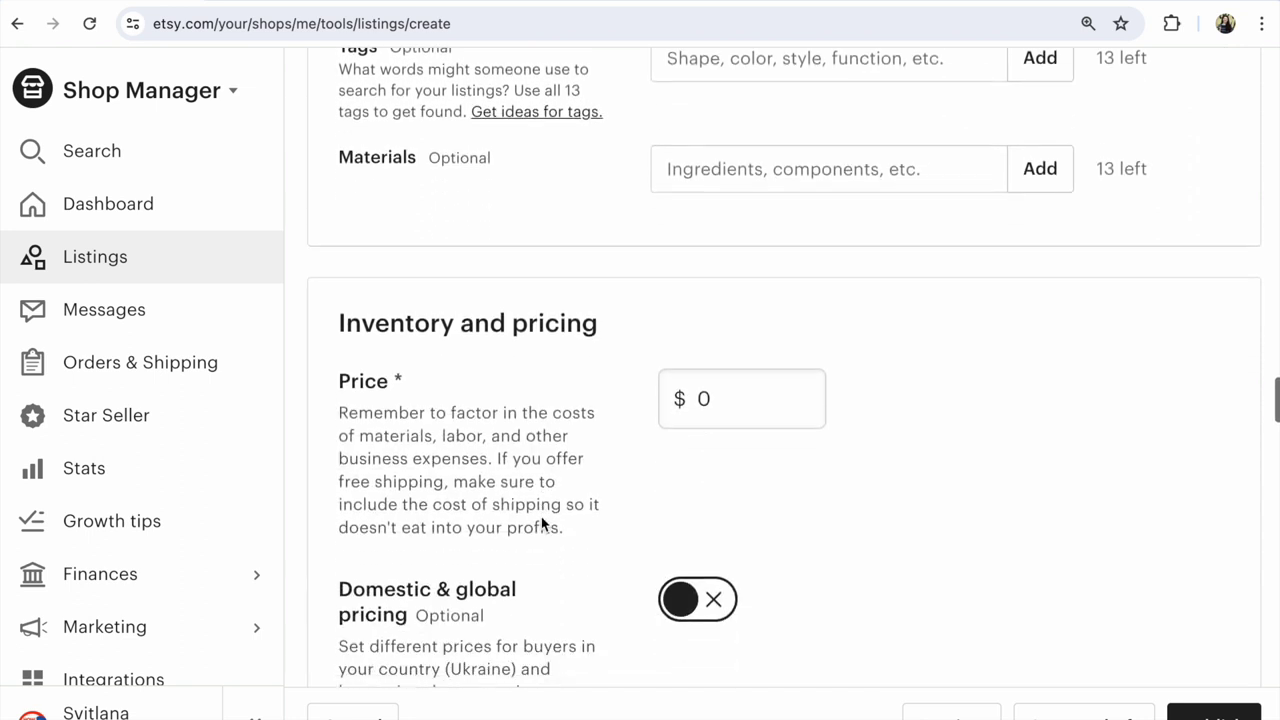
pyautogui.scroll(-2, 541, 516)
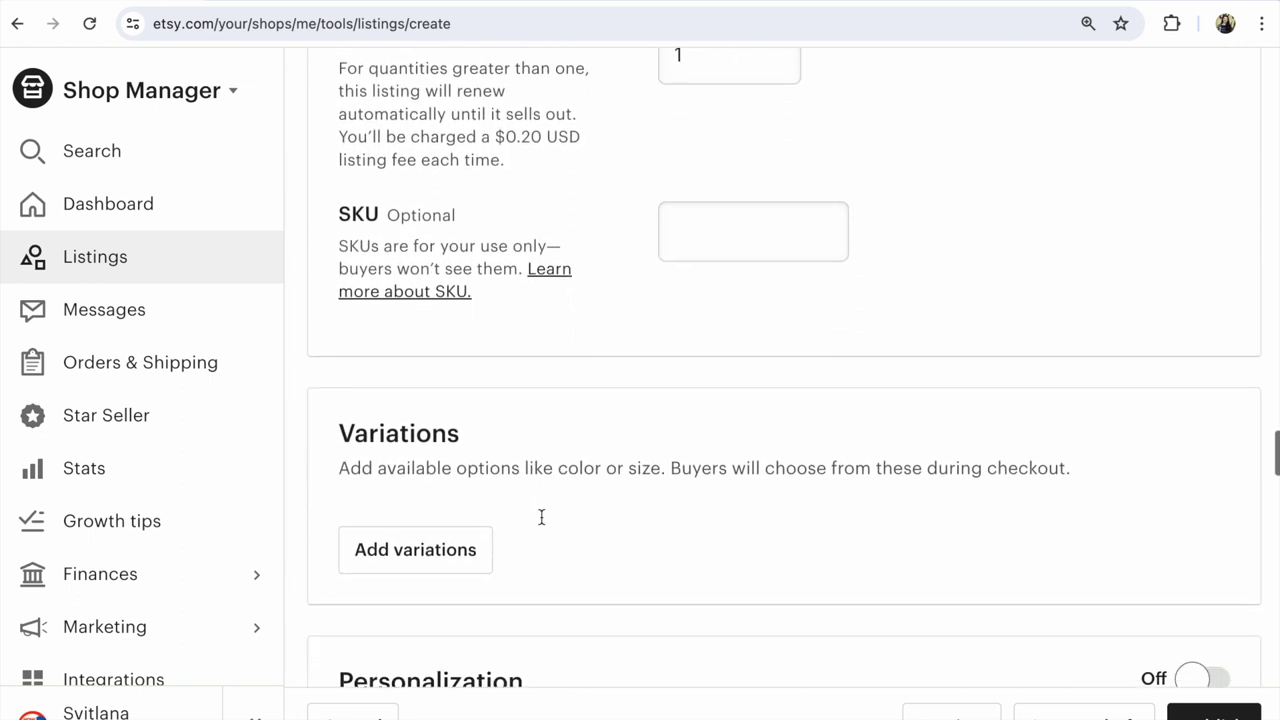
pyautogui.click(392, 557)
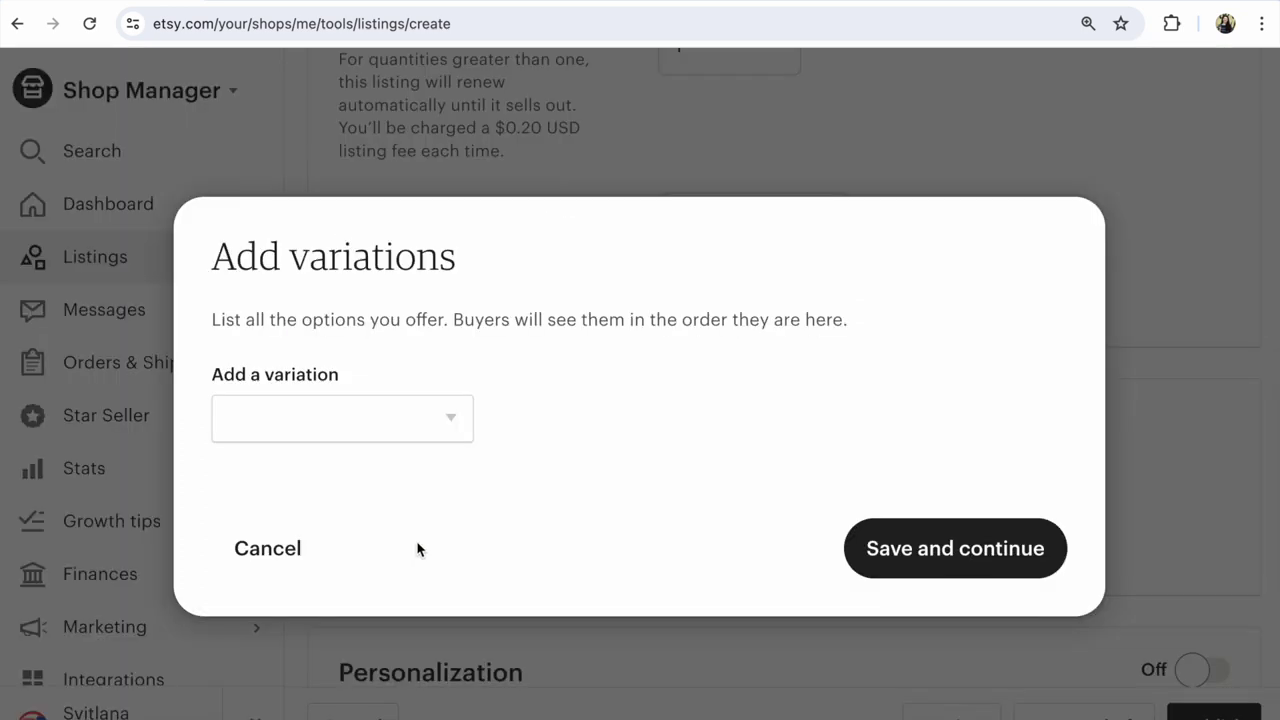
pyautogui.click(470, 428)
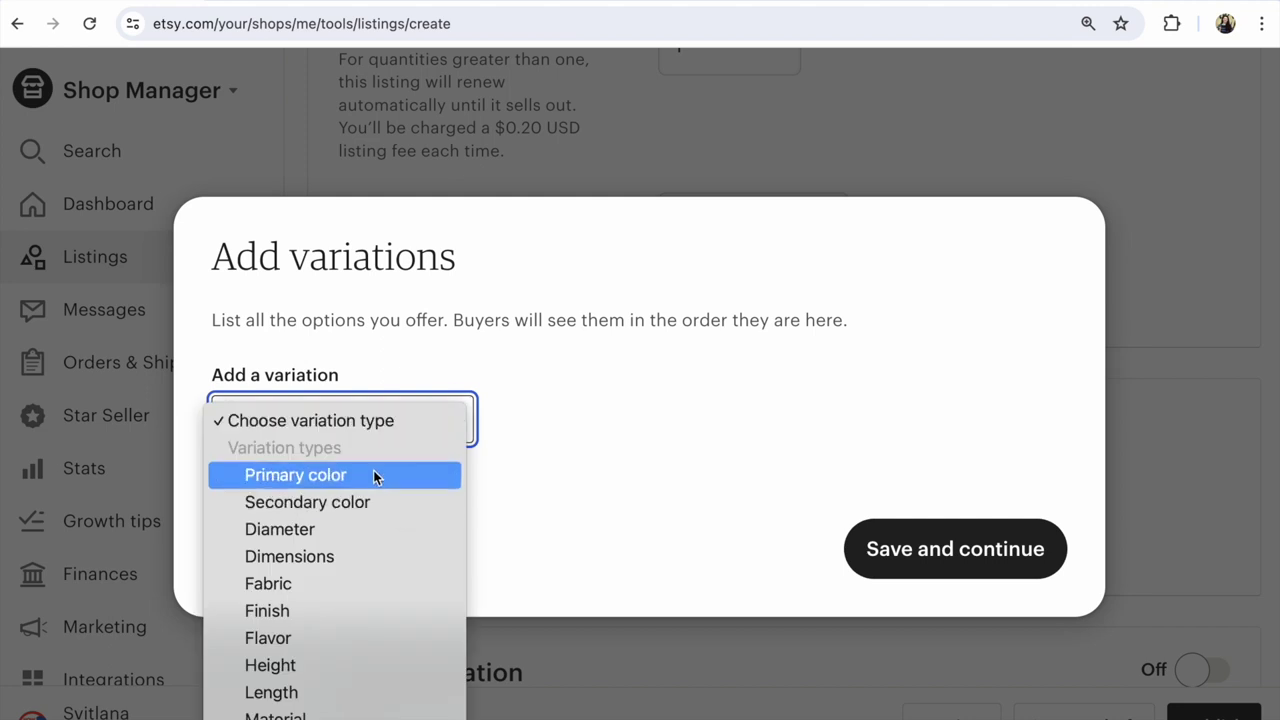
pyautogui.click(374, 476)
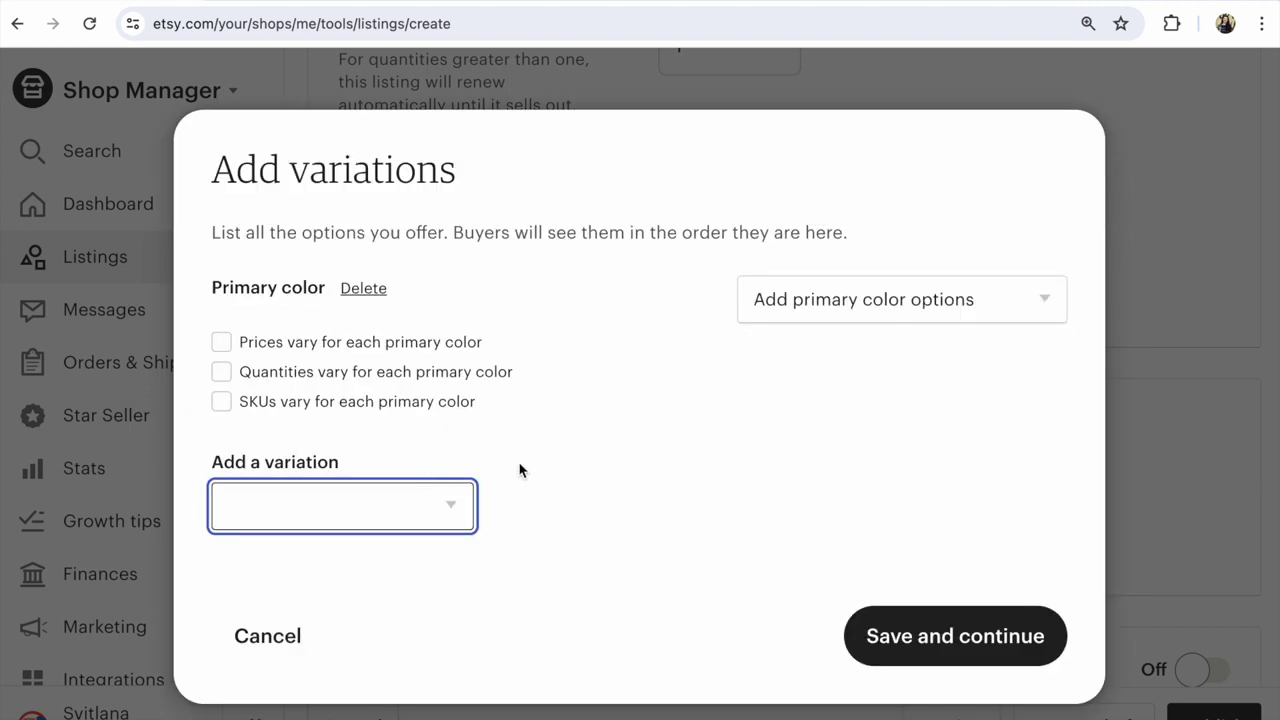
# - Make prices vary for each primary color and add Beige as a primary color option
pyautogui.click(217, 344)
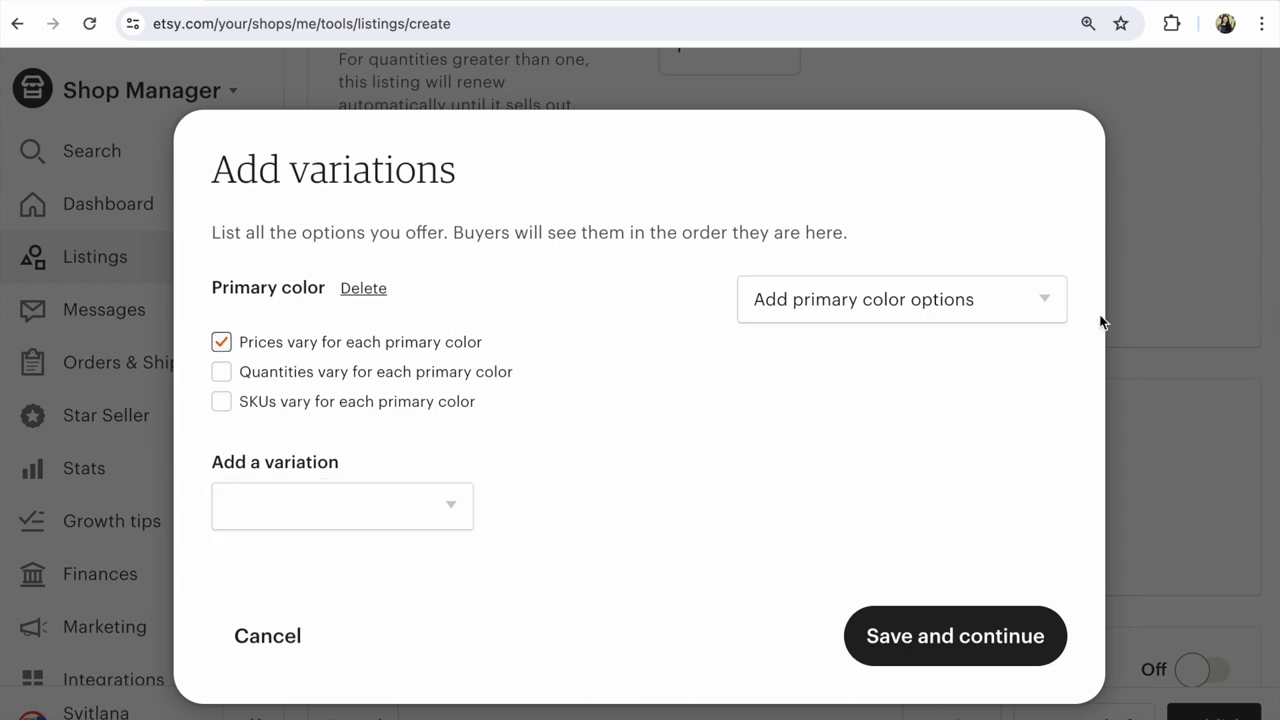
pyautogui.click(1051, 316)
pyautogui.click(900, 358)
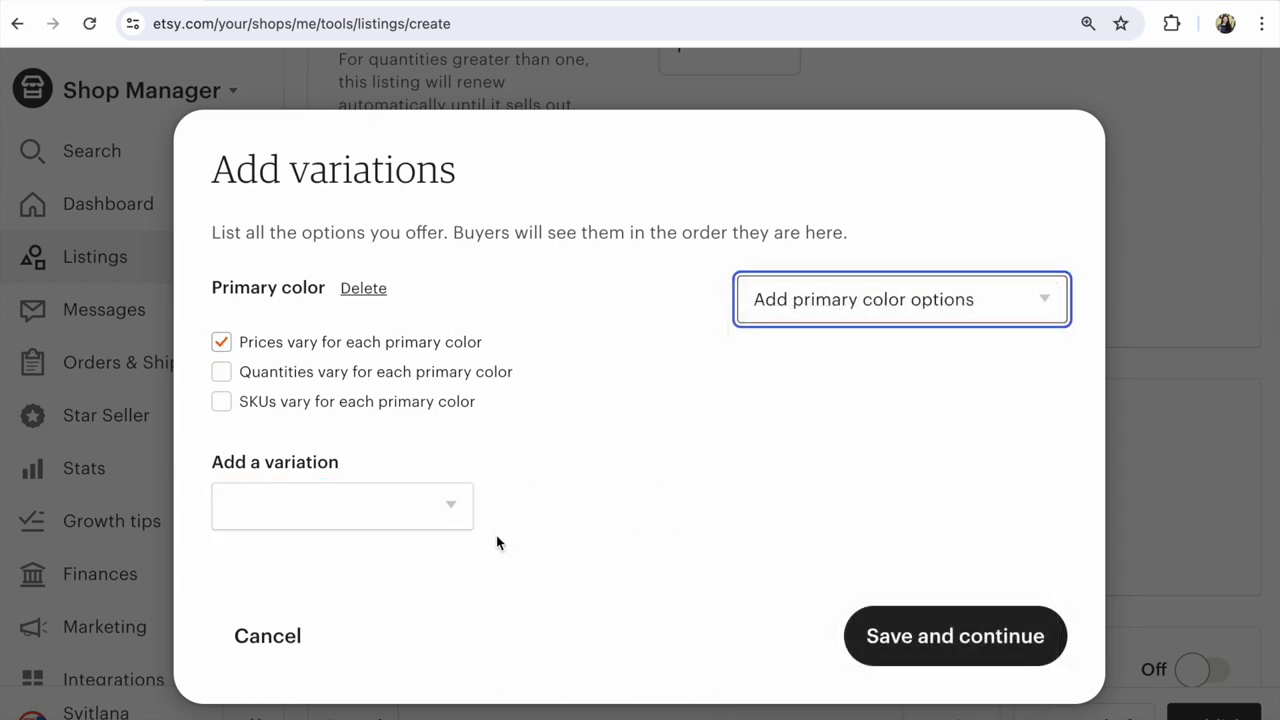
# - View the variation types available for a second variation without choosing one
pyautogui.click(423, 505)
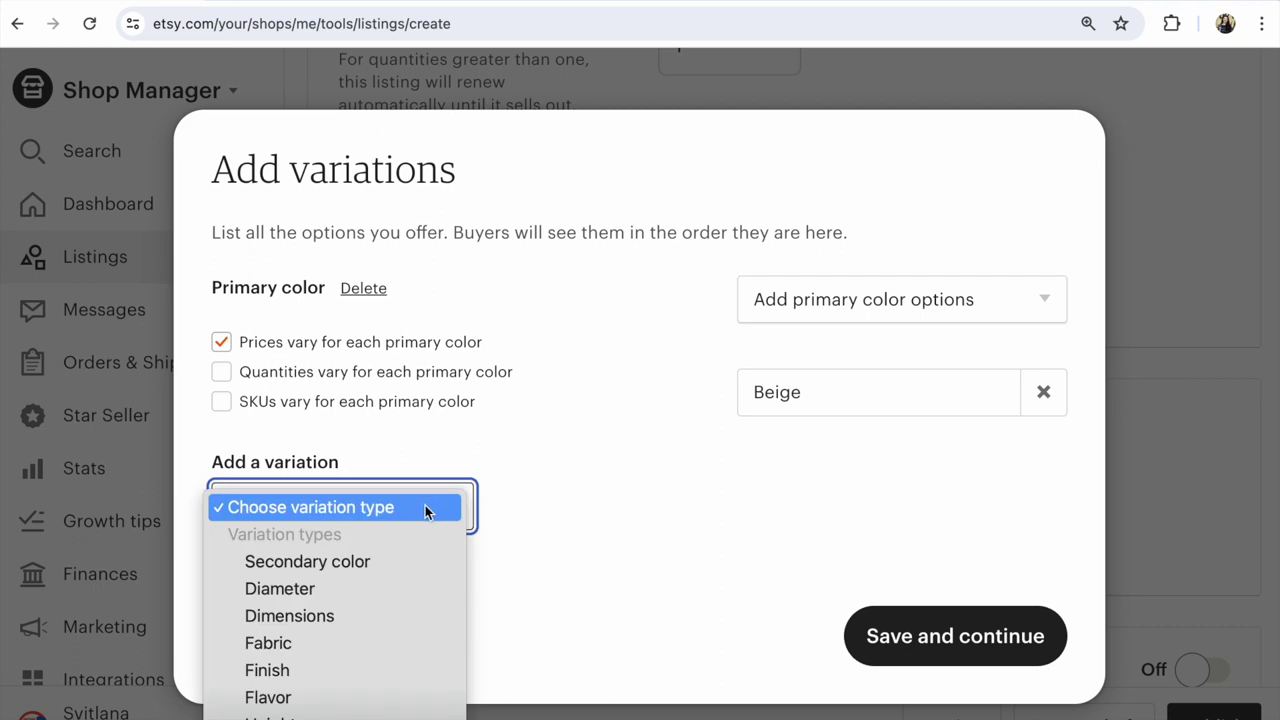
pyautogui.click(649, 491)
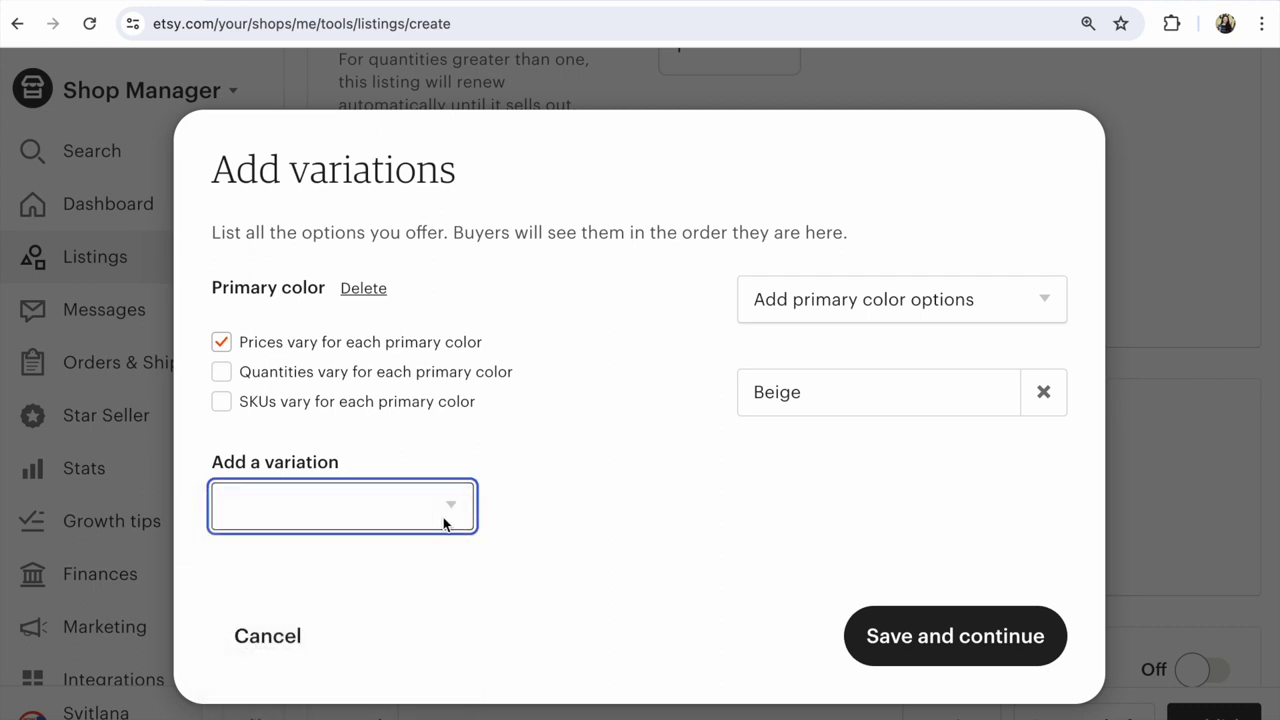
pyautogui.click(455, 507)
pyautogui.click(613, 494)
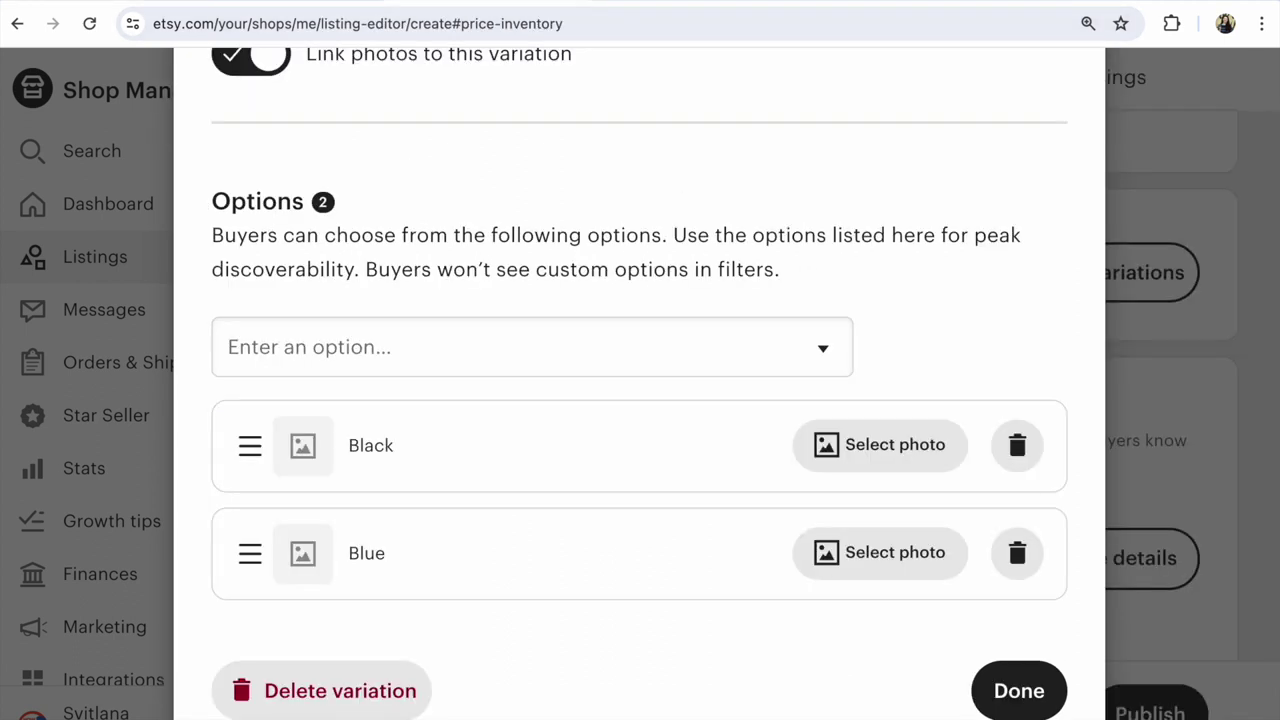
# - Review the photo linking and the Black and Blue options of the variation in the new listing form
pyautogui.scroll(1, 584, 280)
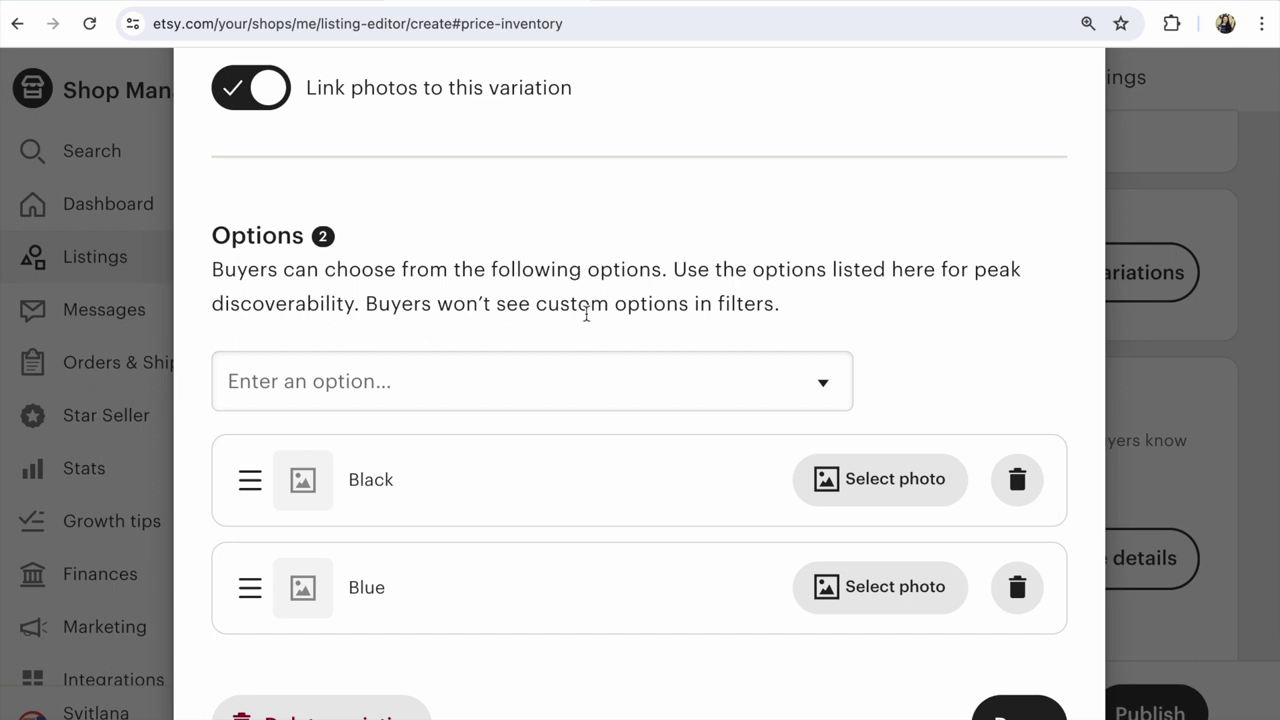
pyautogui.scroll(-2, 586, 313)
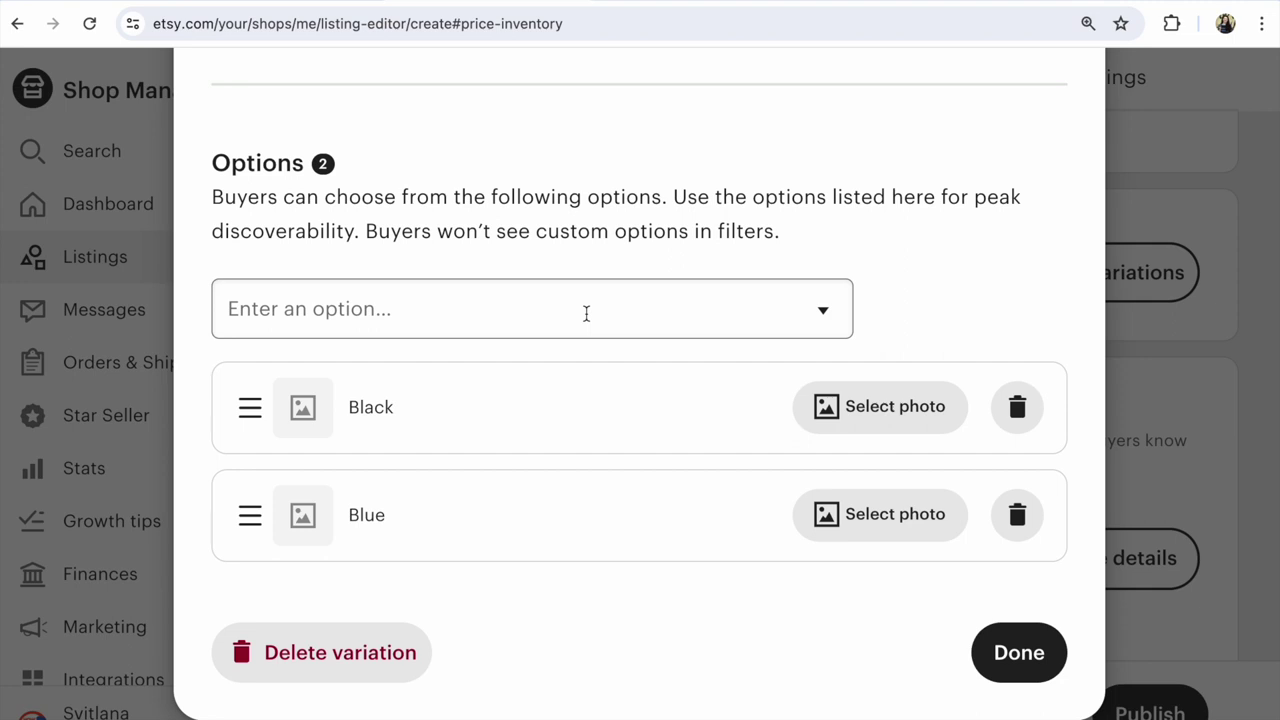
pyautogui.scroll(2, 586, 313)
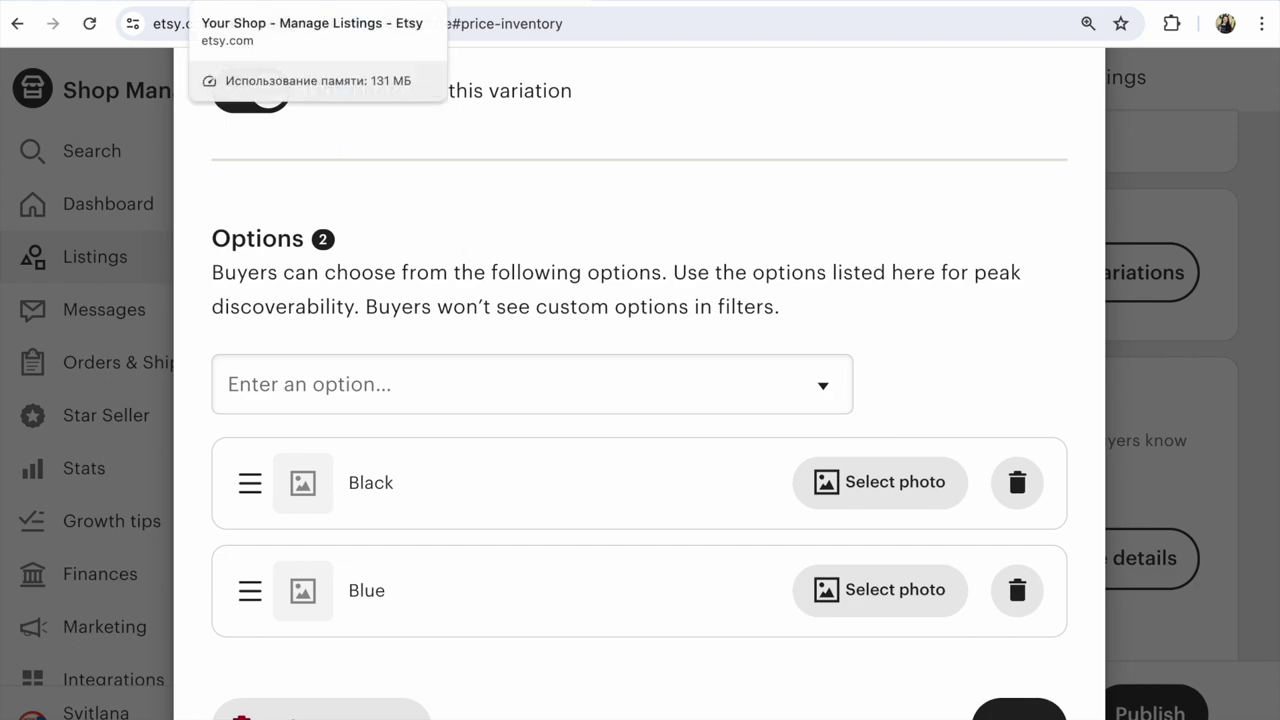
# - In the shop's listings overview, view the management options of the first listing, including Edit and Copy
pyautogui.click(292, 4)
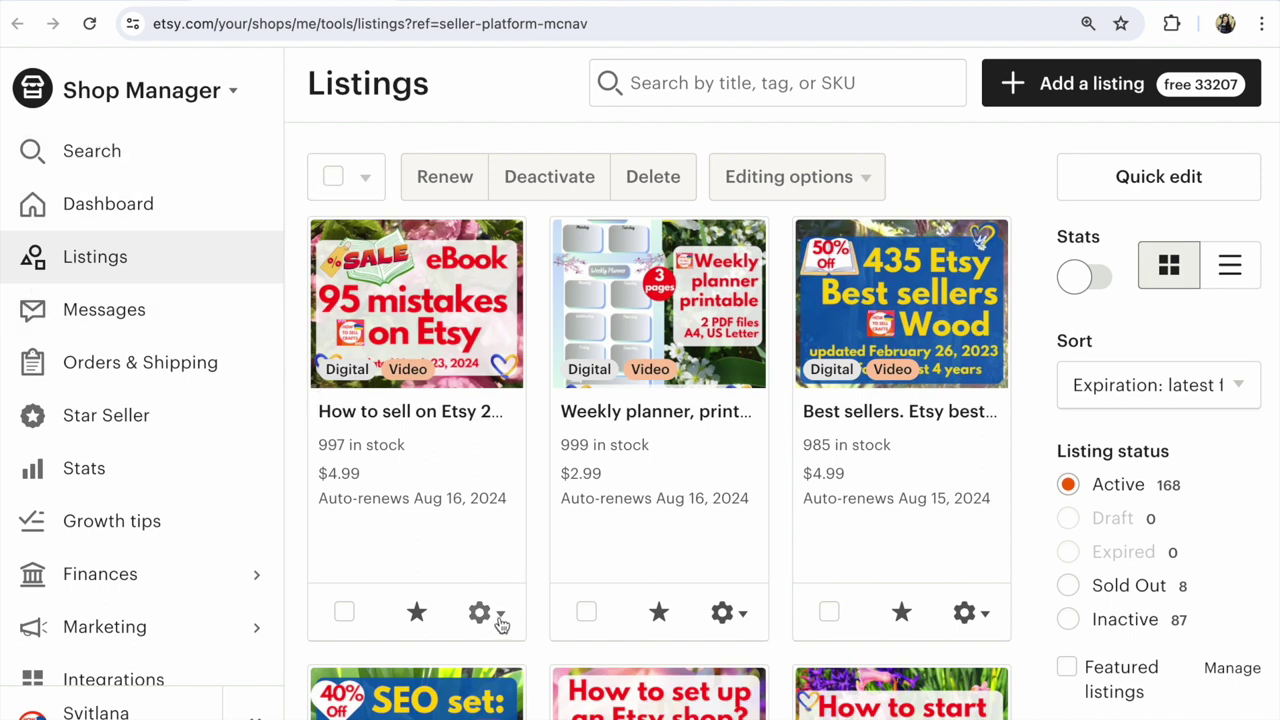
pyautogui.scroll(-2, 495, 560)
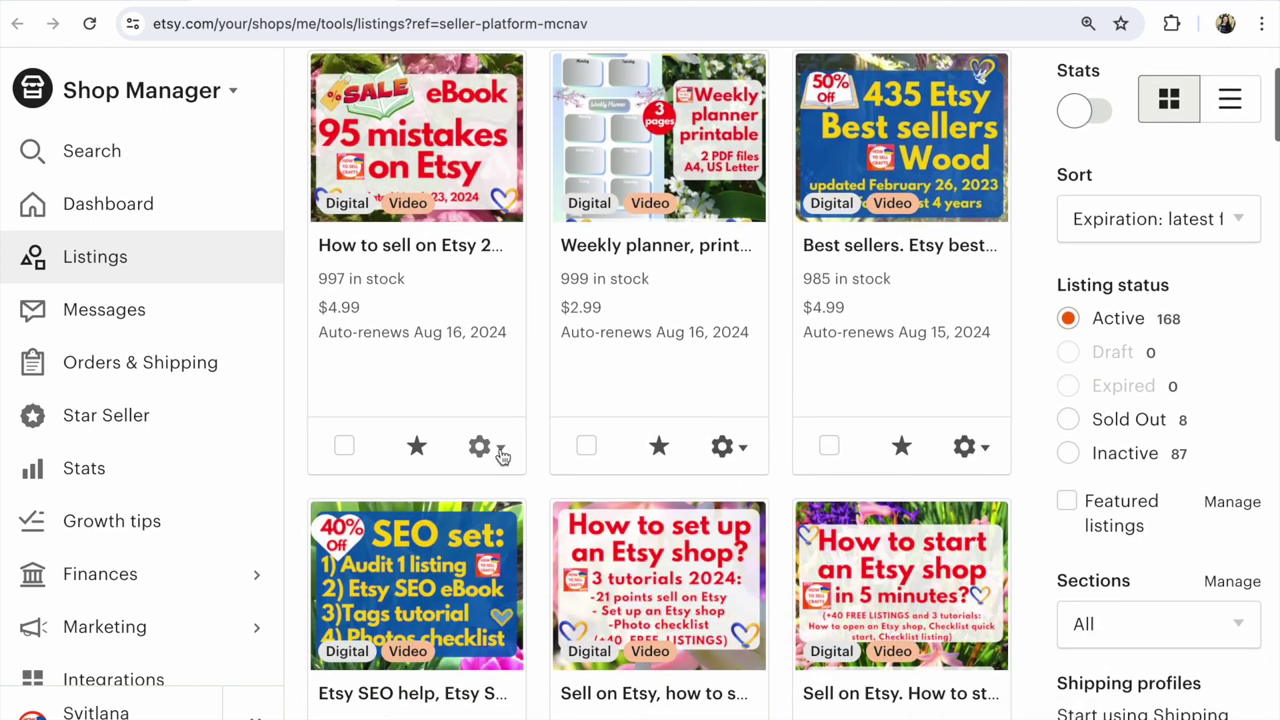
pyautogui.click(502, 450)
pyautogui.scroll(-3, 502, 455)
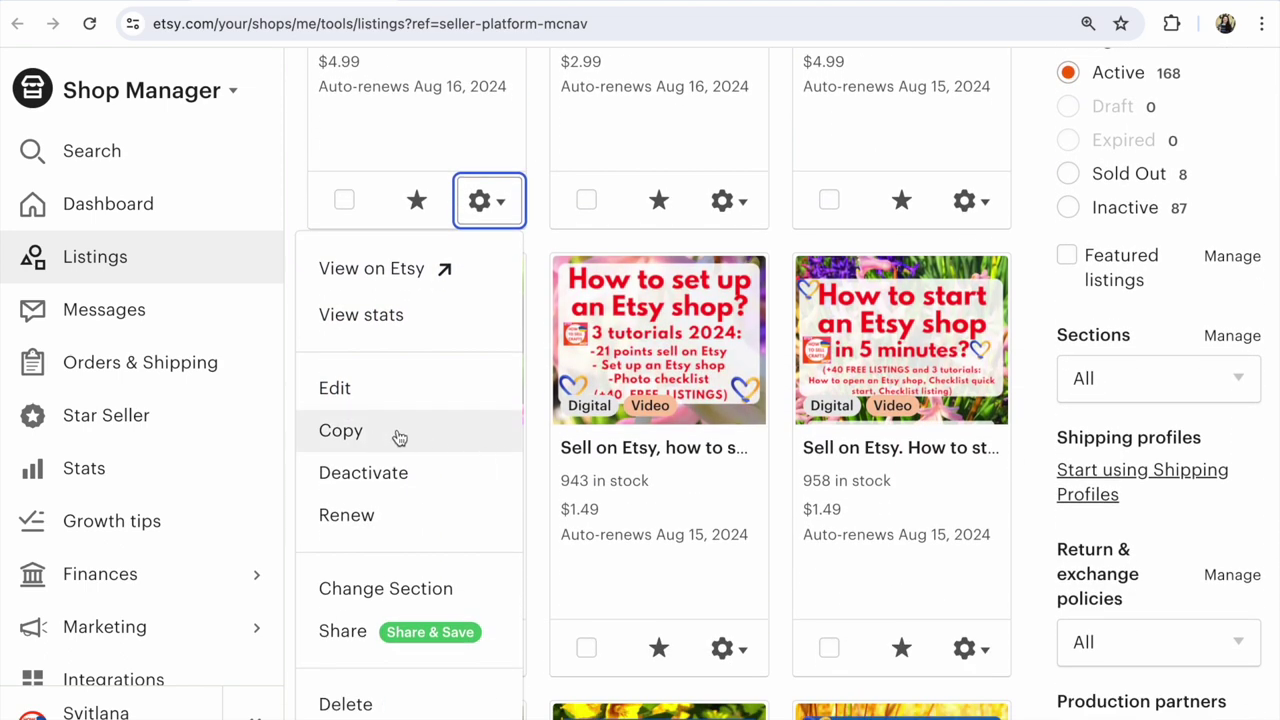
pyautogui.scroll(3, 398, 437)
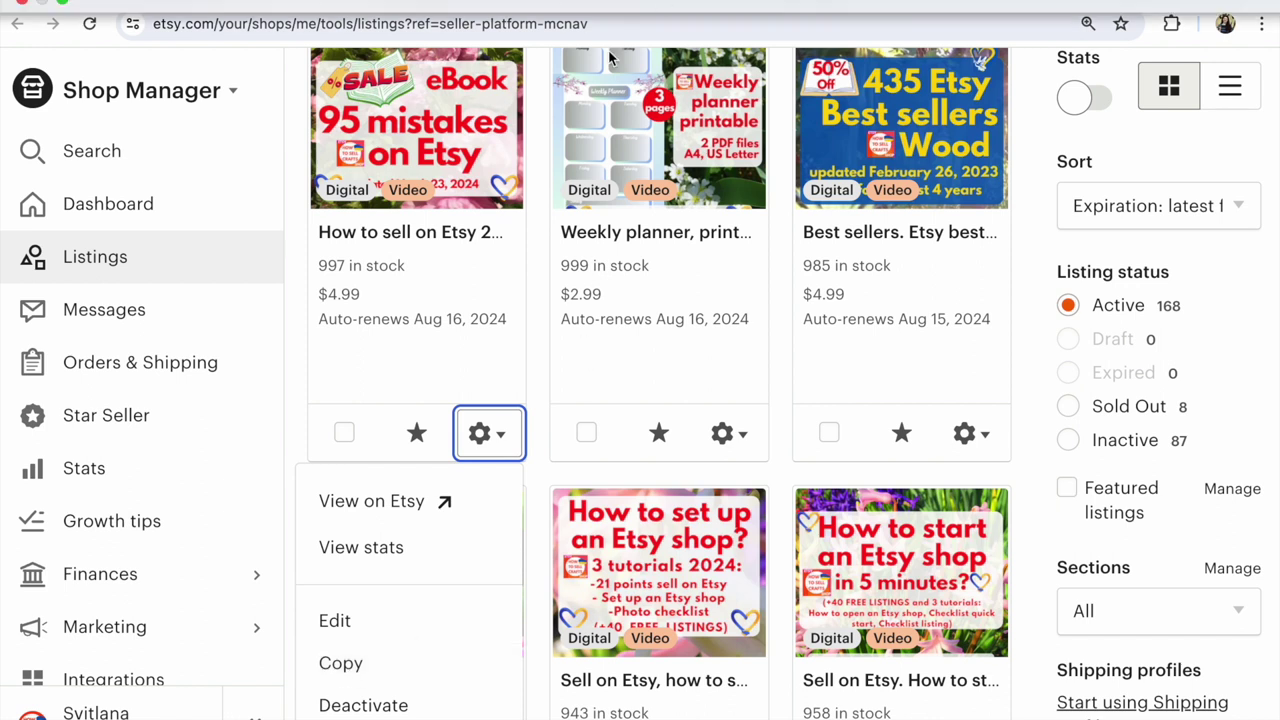
# - Switch to the public page of the Etsy SEO 2024 eBook listing
pyautogui.click(667, 6)
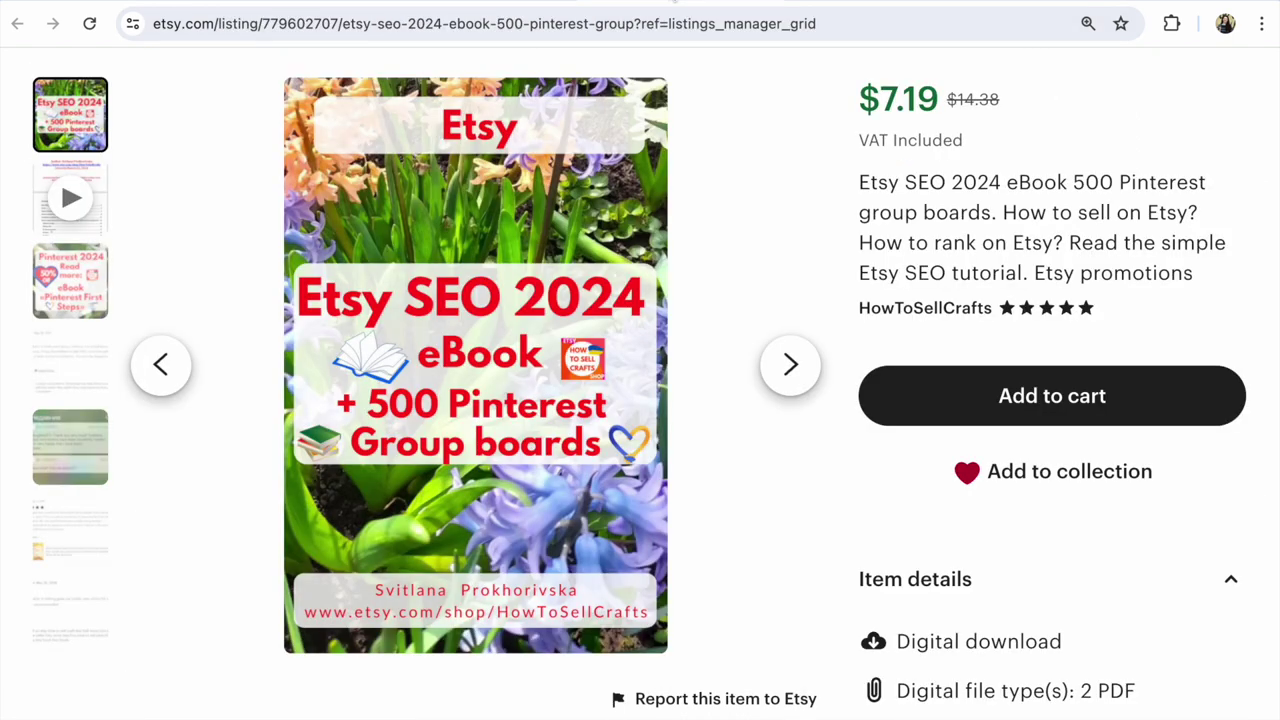